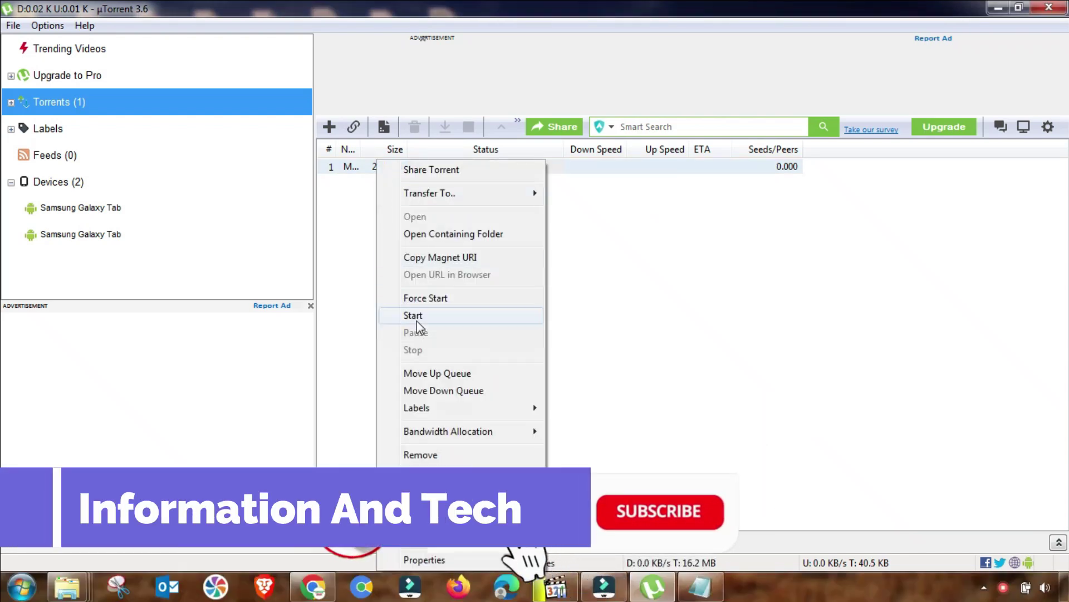
Step: Resume the torrent, then stop it again from its context menu
{"action": "left_click", "coordinate": [416, 316]}
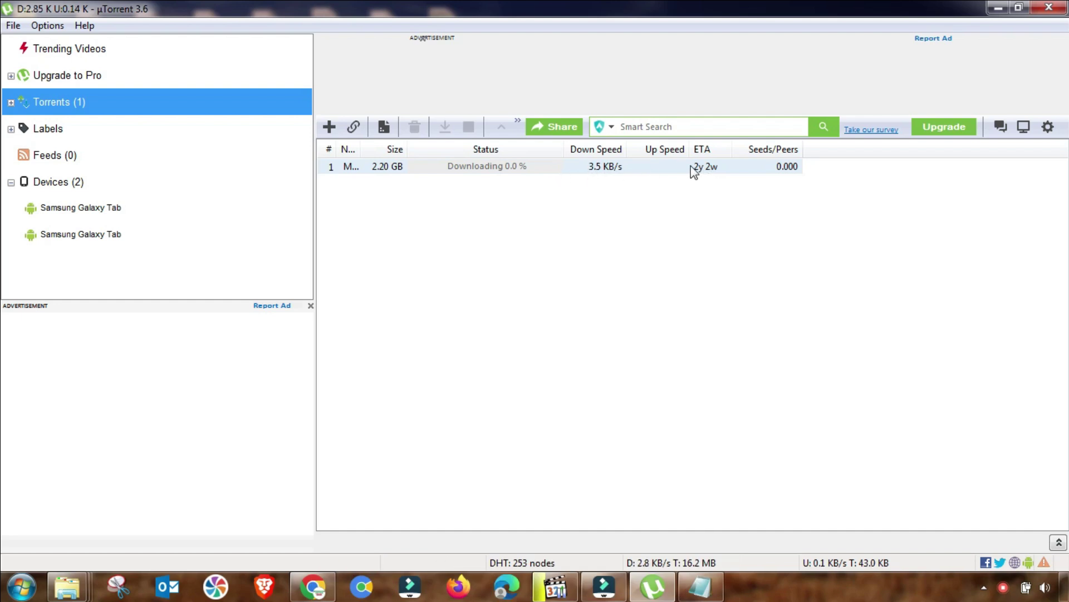
{"action": "right_click", "coordinate": [493, 166]}
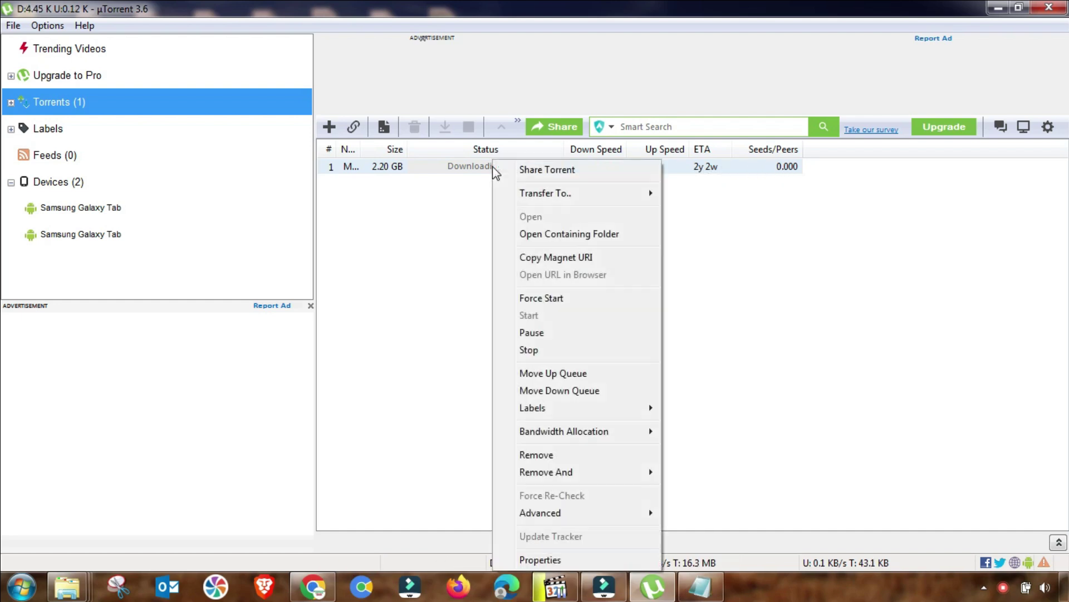
{"action": "left_click", "coordinate": [527, 355]}
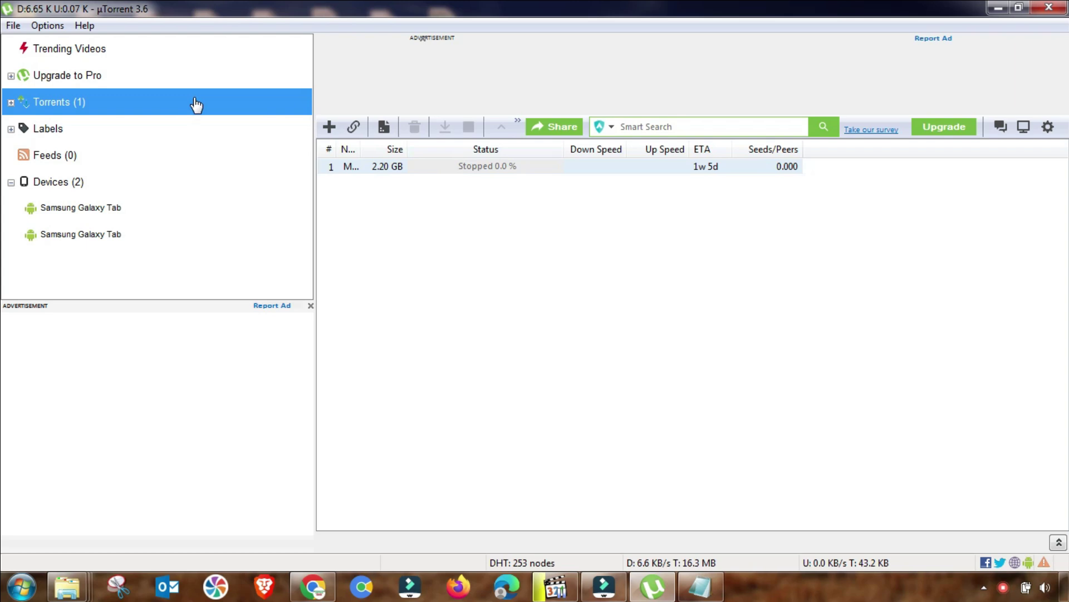
Step: Open Preferences and move through General, UI Settings and Directories to Connection
{"action": "left_click", "coordinate": [50, 27]}
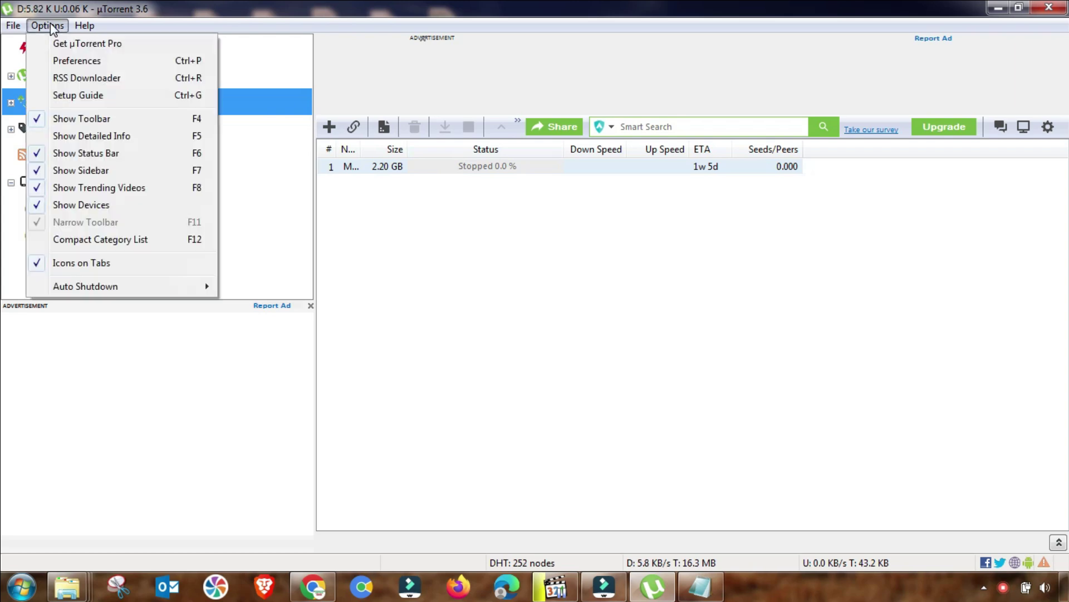
{"action": "left_click", "coordinate": [62, 58]}
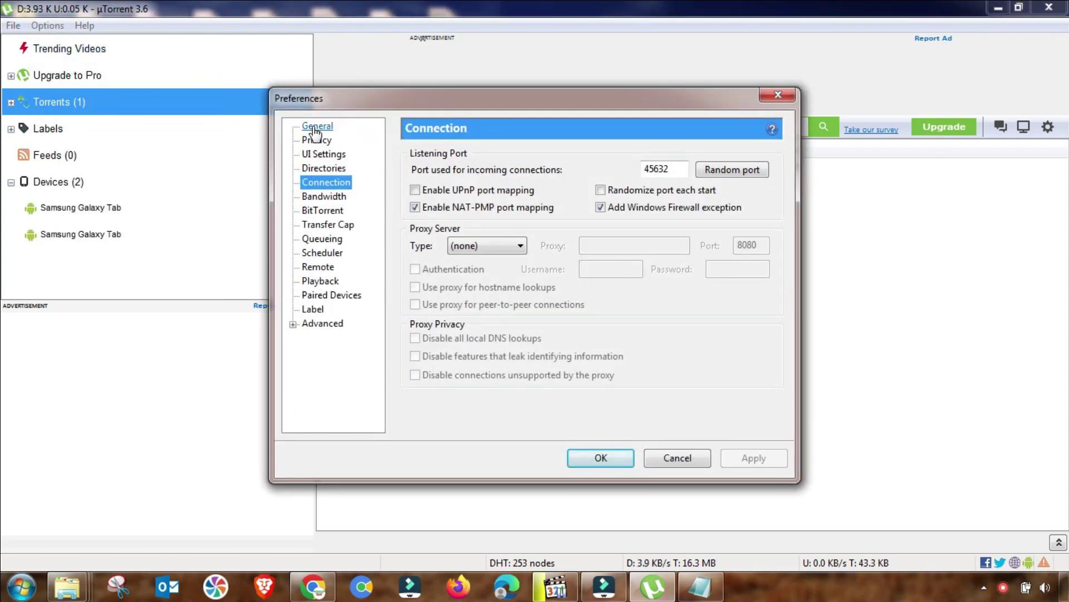
{"action": "left_click", "coordinate": [319, 127]}
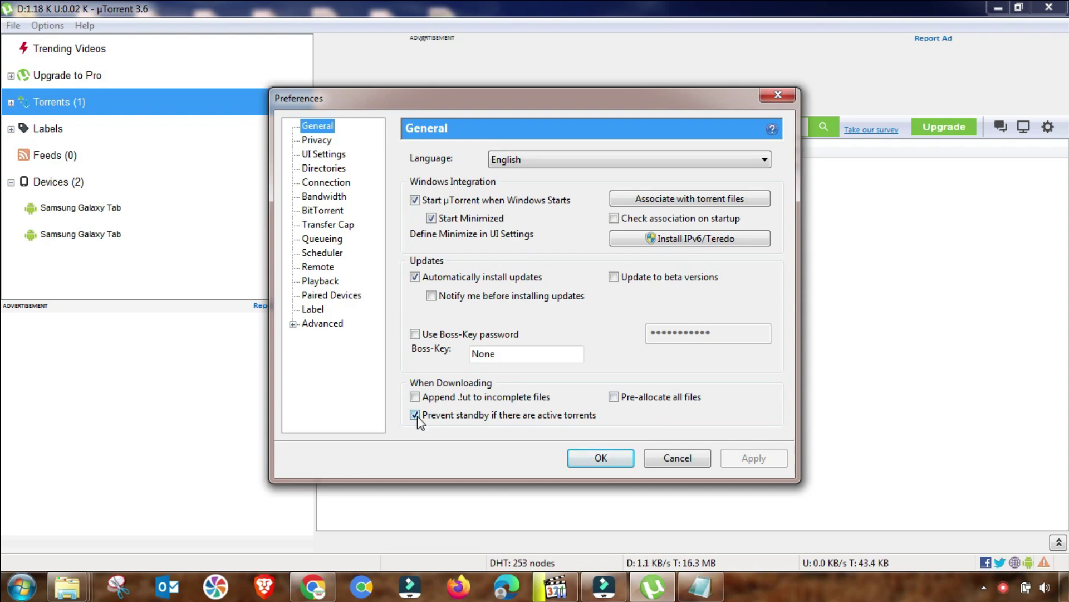
{"action": "left_click", "coordinate": [316, 140]}
{"action": "left_click", "coordinate": [318, 157]}
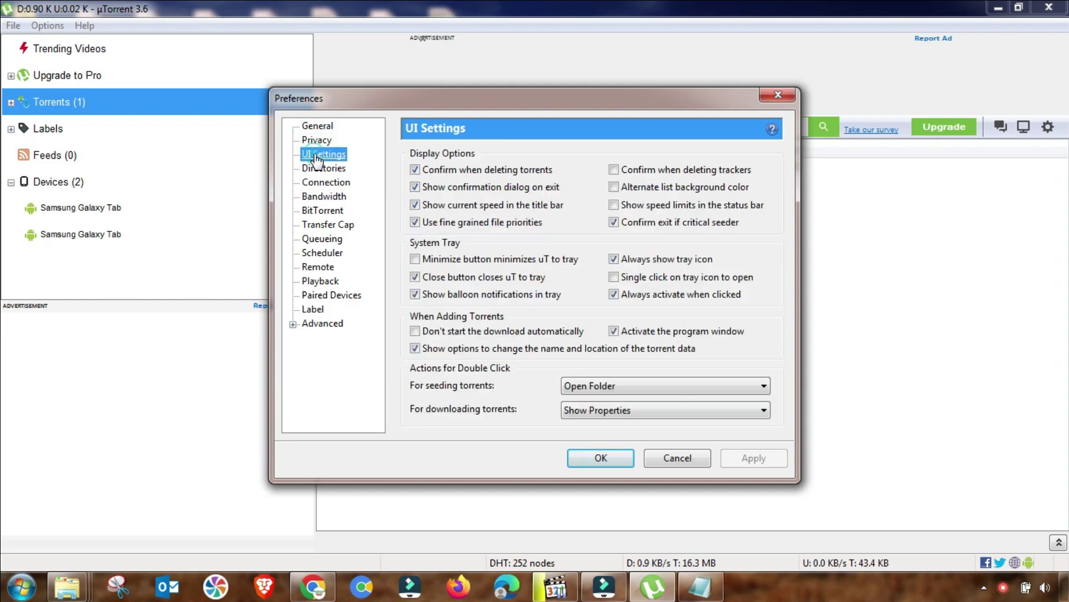
{"action": "left_click", "coordinate": [318, 171]}
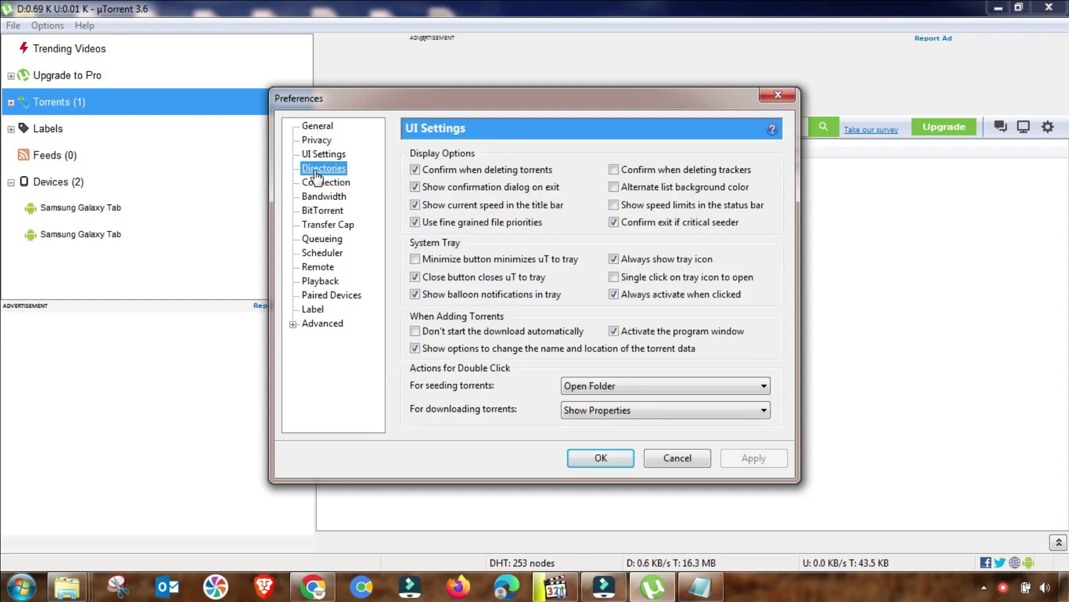
{"action": "left_click", "coordinate": [320, 185]}
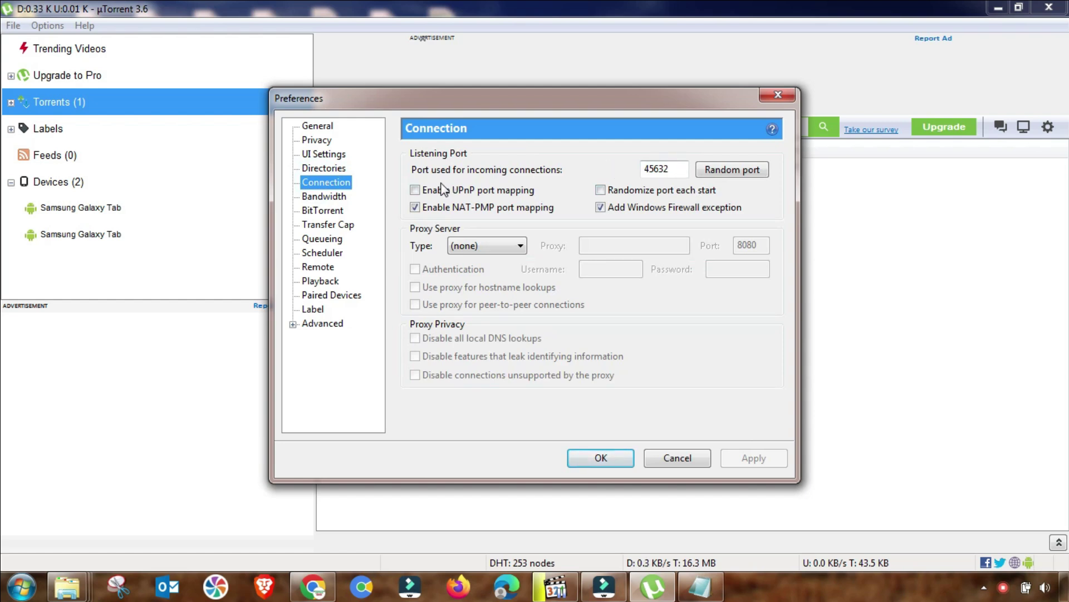
Step: Enable UPnP port mapping and set the incoming-connections port to 45682
{"action": "left_click", "coordinate": [415, 190]}
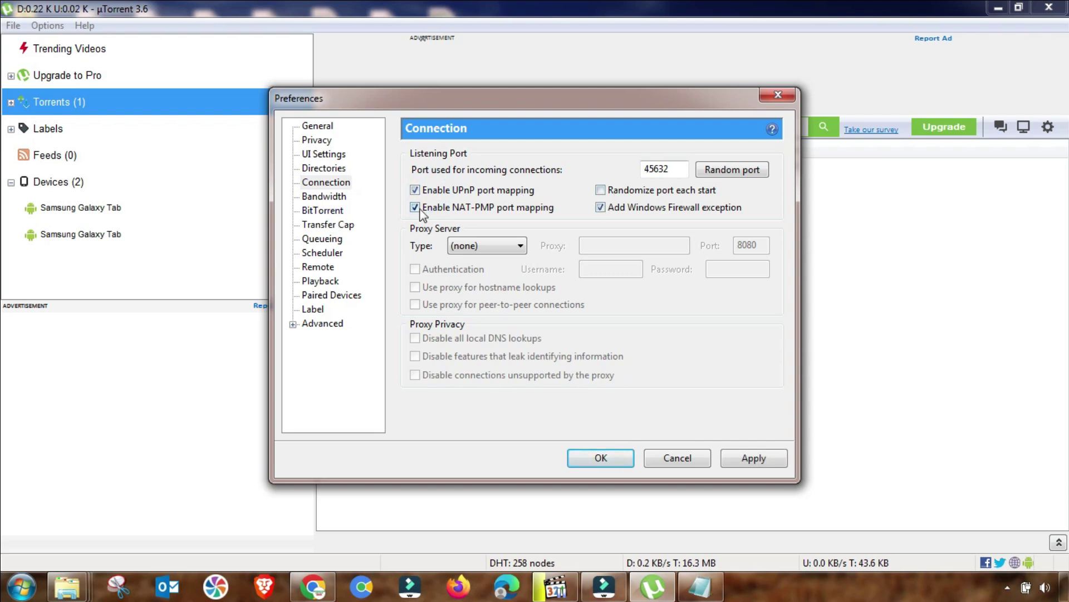
{"action": "left_click_drag", "start_coordinate": [680, 173], "coordinate": [575, 178]}
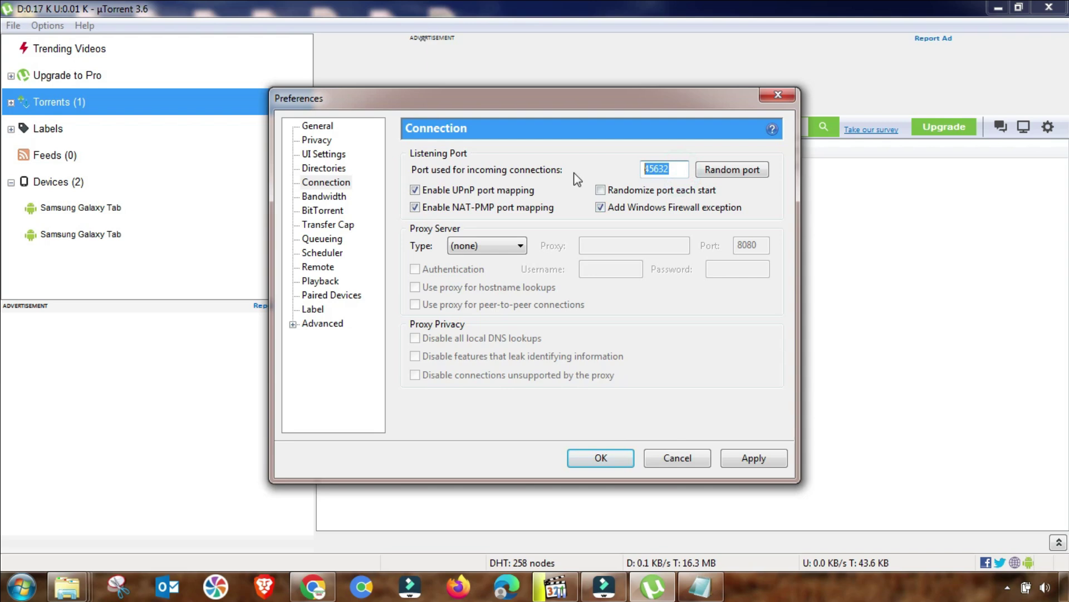
{"action": "type", "text": "4"}
{"action": "double_click", "coordinate": [671, 167]}
{"action": "left_click", "coordinate": [675, 169]}
{"action": "left_click", "coordinate": [322, 200]}
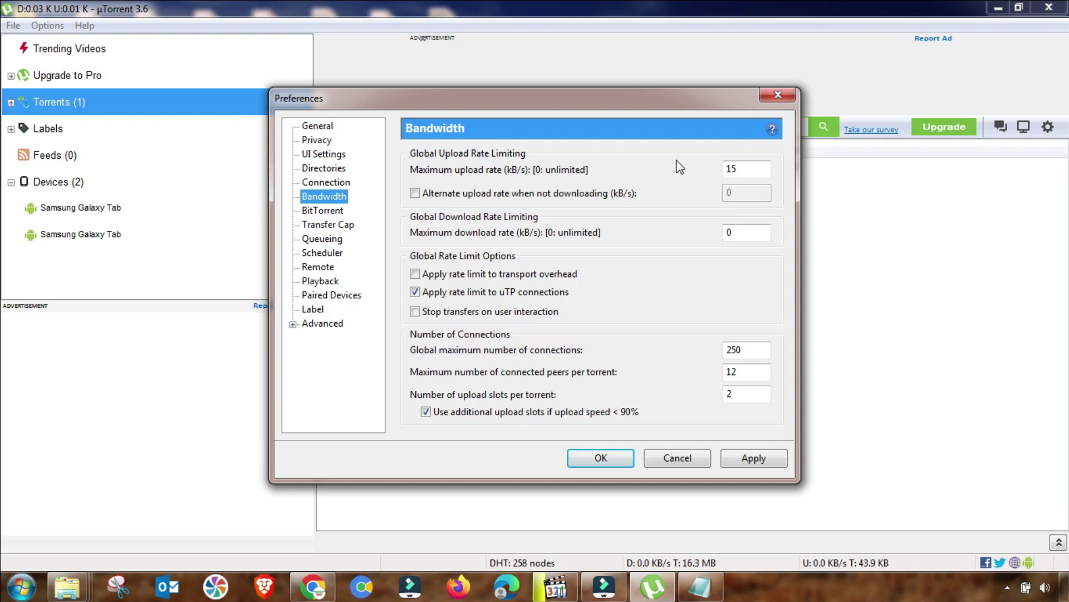
Step: Apply 25 kB/s max upload, 2500 global connections, 350 peers per torrent and 24 upload slots
{"action": "double_click", "coordinate": [735, 169]}
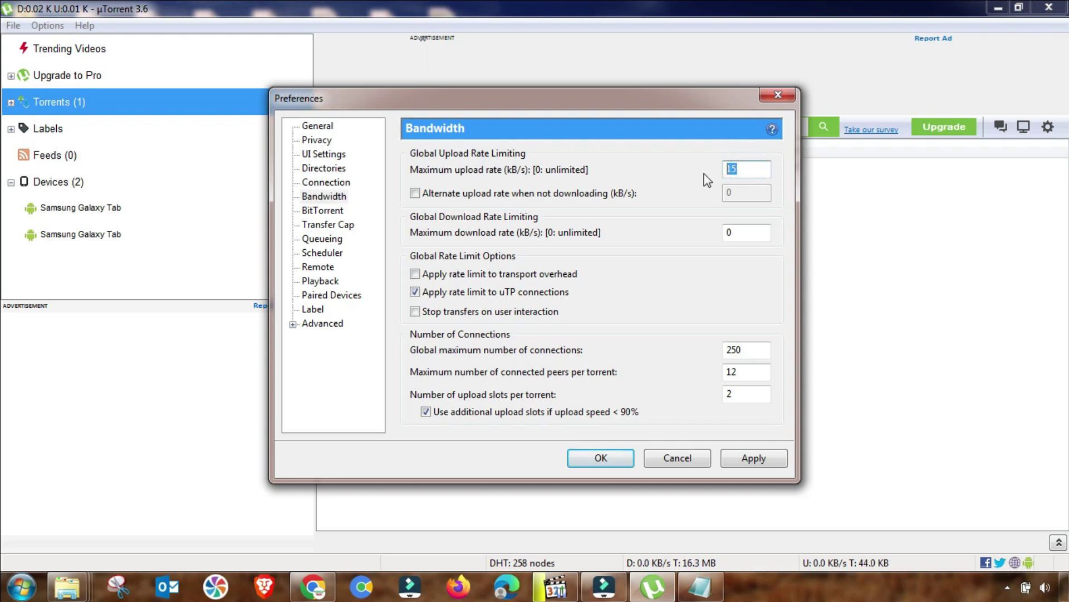
{"action": "type", "text": "2"}
{"action": "double_click", "coordinate": [746, 231]}
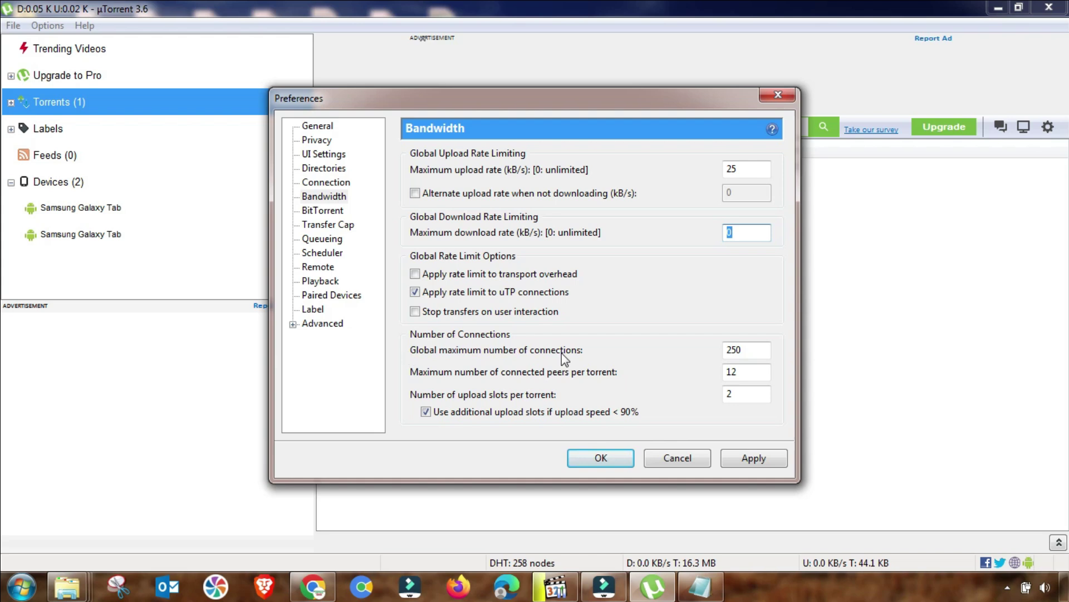
{"action": "double_click", "coordinate": [743, 349]}
{"action": "type", "text": "2"}
{"action": "double_click", "coordinate": [745, 372]}
{"action": "type", "text": "350"}
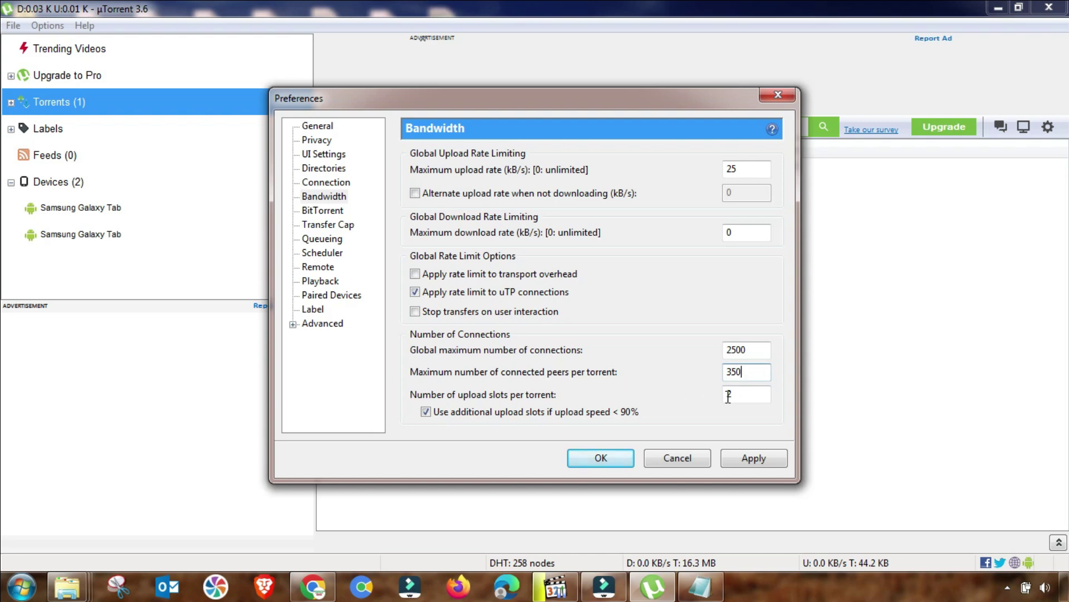
{"action": "double_click", "coordinate": [727, 396]}
{"action": "left_click", "coordinate": [757, 457]}
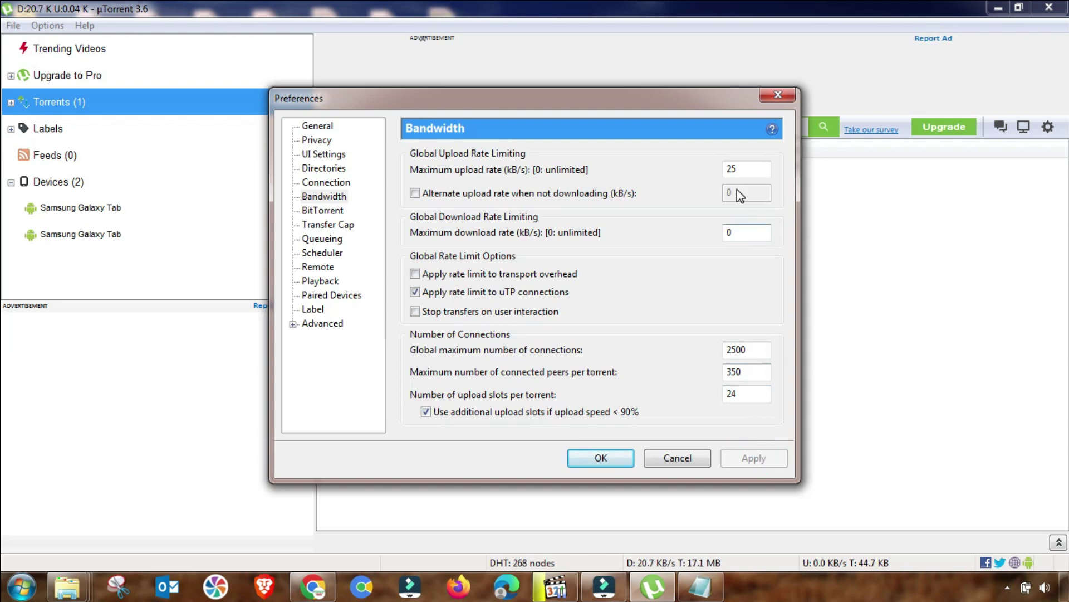
Step: Look over the BitTorrent and Transfer Cap pages, ending on Queueing
{"action": "left_click", "coordinate": [318, 211]}
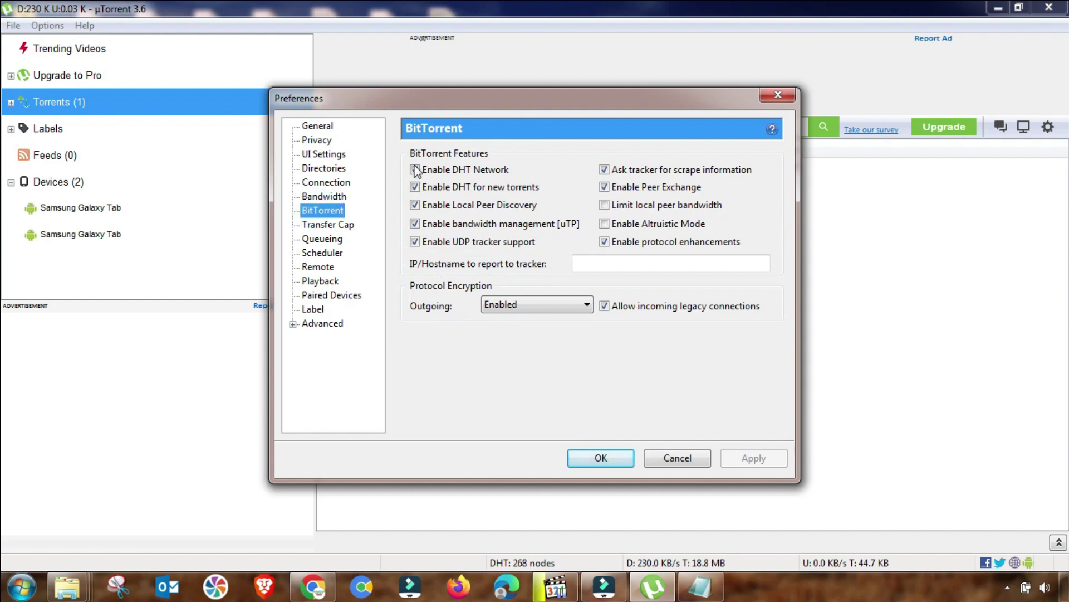
{"action": "left_click", "coordinate": [327, 226]}
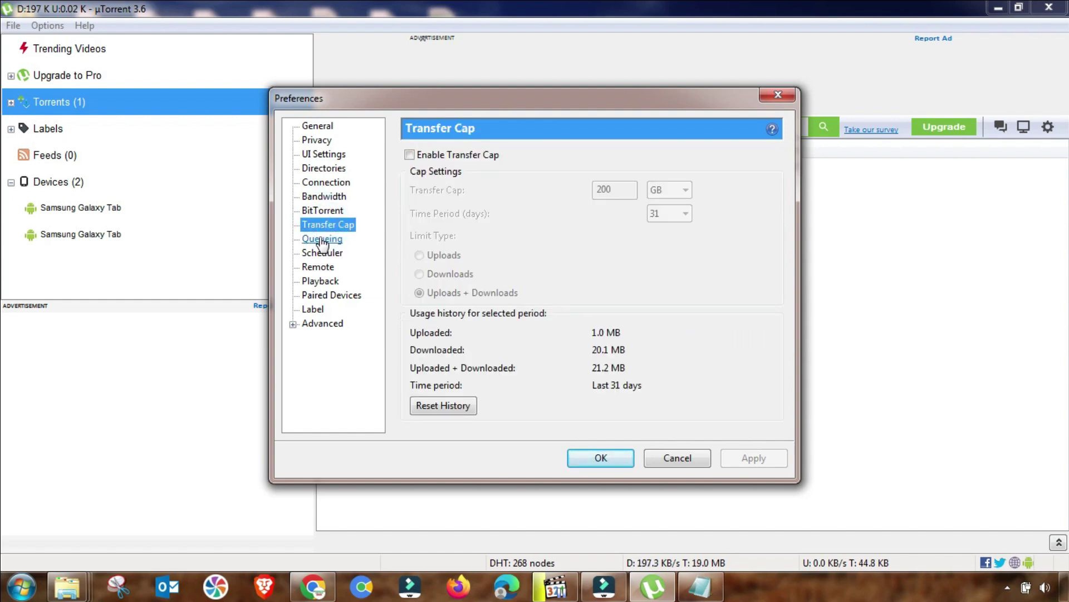
{"action": "left_click", "coordinate": [322, 240]}
Step: Apply maximum active downloads of 5 and a minimum seeding ratio of 100%
{"action": "left_click", "coordinate": [735, 168]}
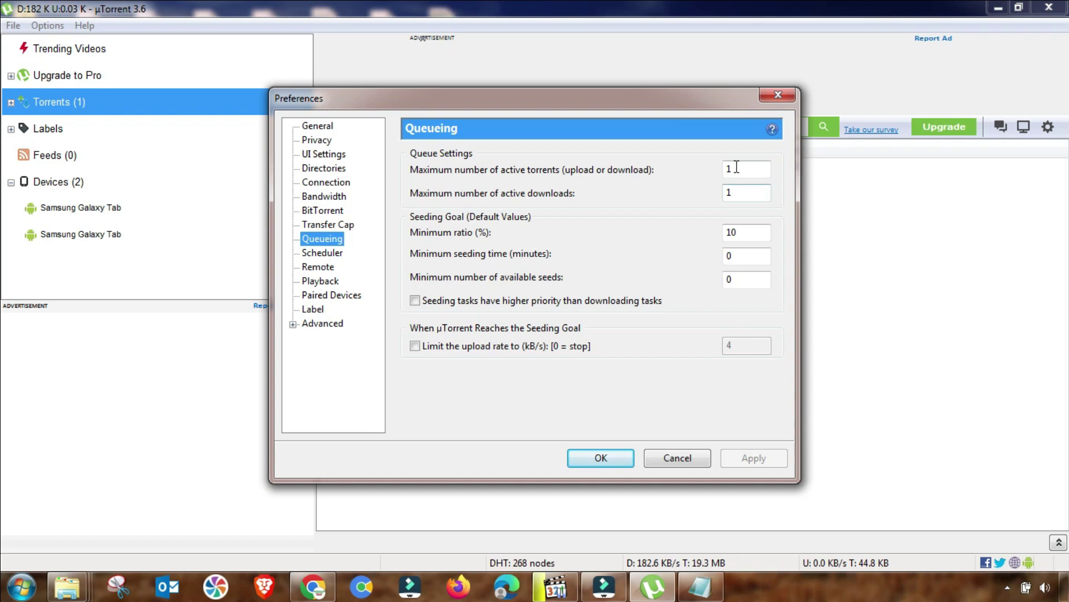
{"action": "double_click", "coordinate": [742, 189]}
{"action": "type", "text": "5"}
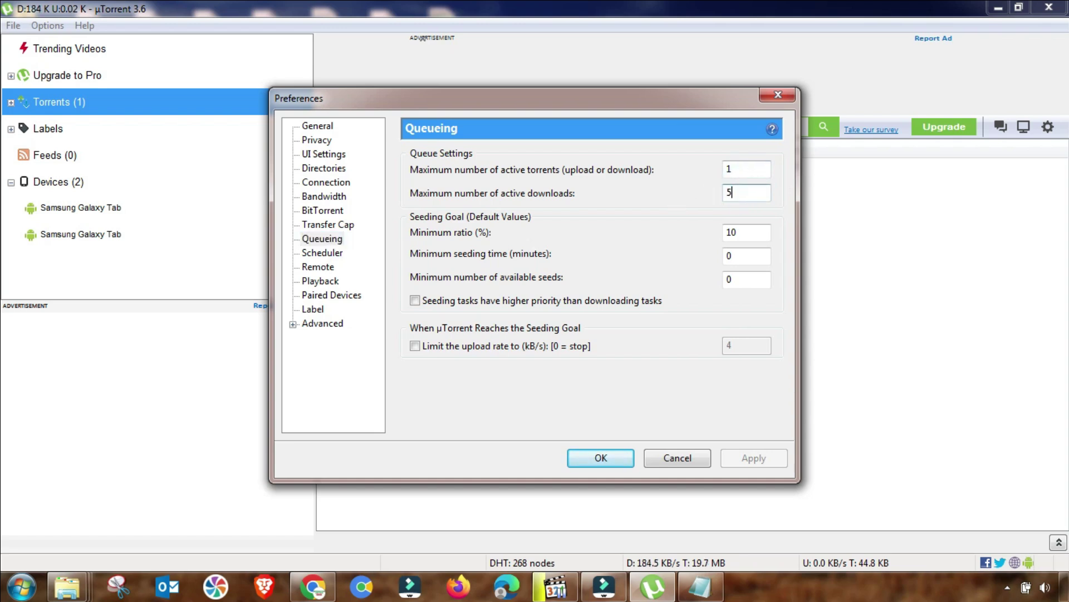
{"action": "left_click", "coordinate": [746, 232]}
{"action": "type", "text": "0"}
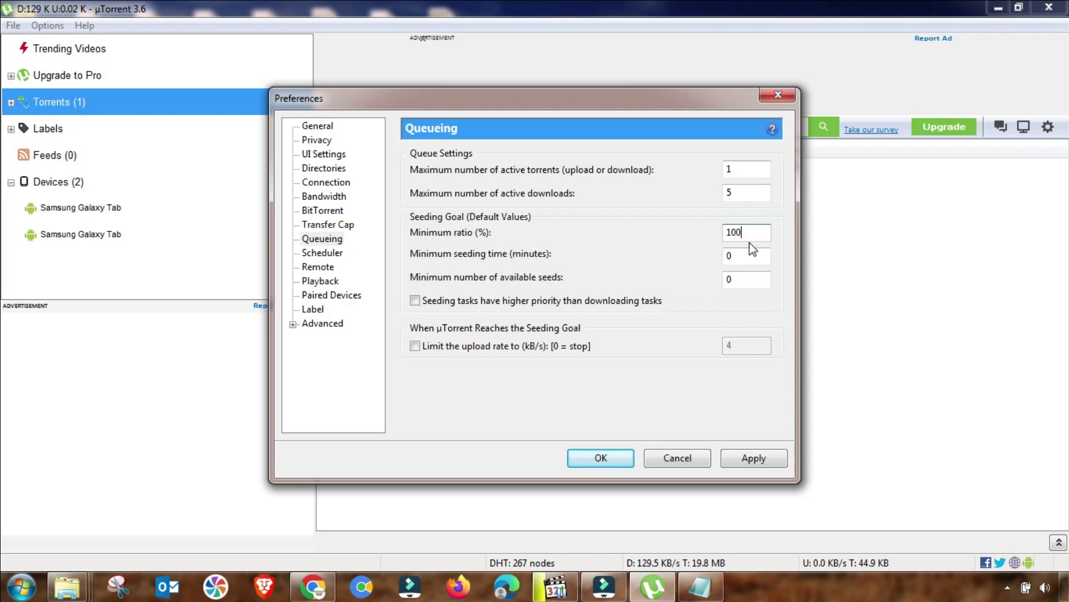
{"action": "left_click", "coordinate": [729, 170]}
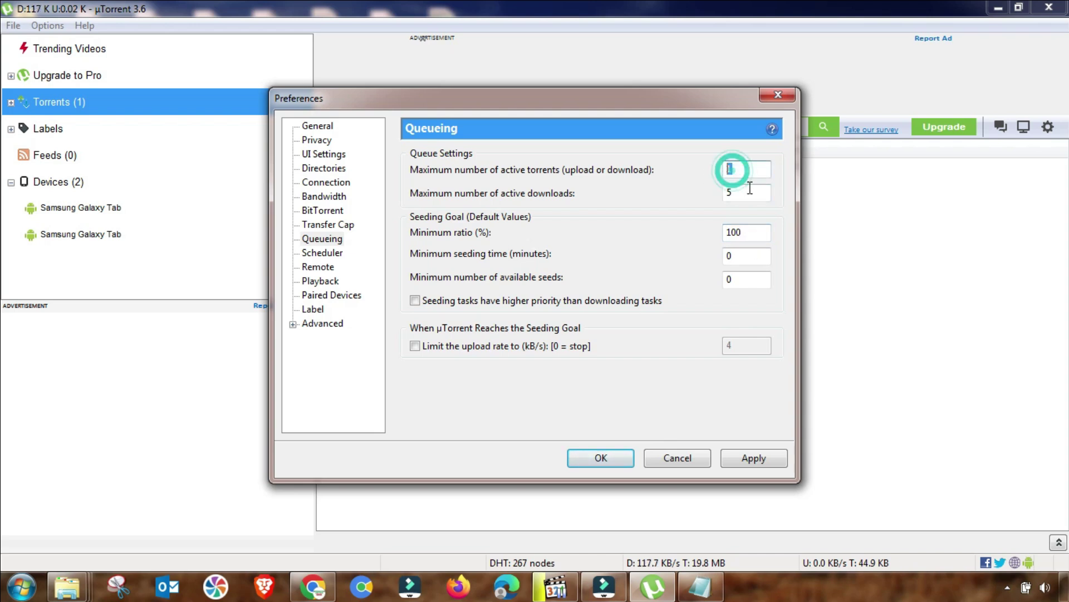
{"action": "double_click", "coordinate": [746, 231]}
{"action": "double_click", "coordinate": [740, 257]}
{"action": "double_click", "coordinate": [733, 280]}
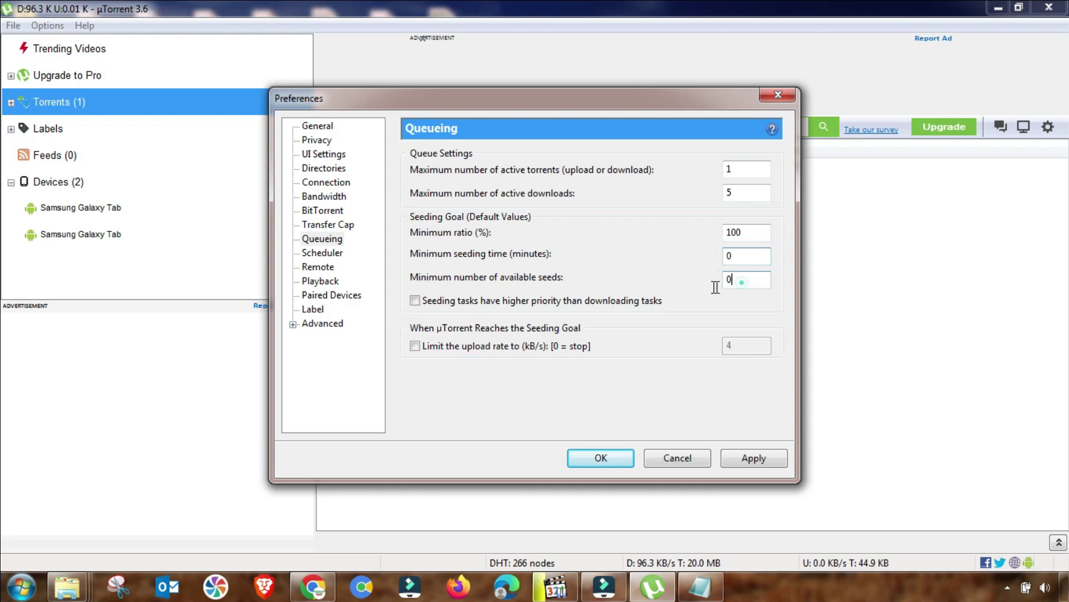
{"action": "left_click", "coordinate": [756, 458]}
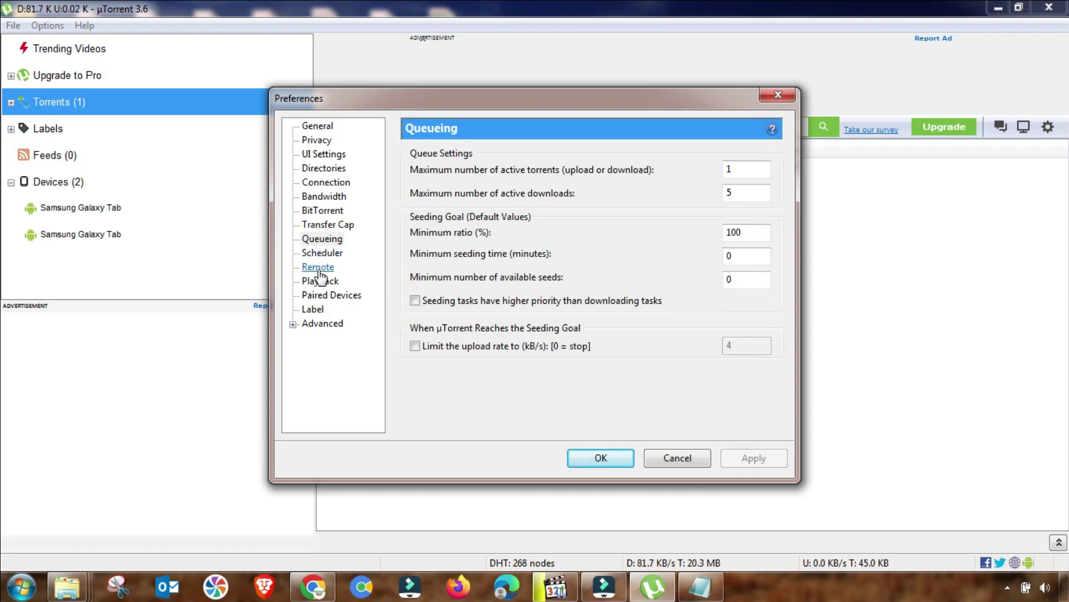
Step: In Advanced options filtered by 'ne', change bt.connect_speed from 45 to 80
{"action": "left_click", "coordinate": [320, 326]}
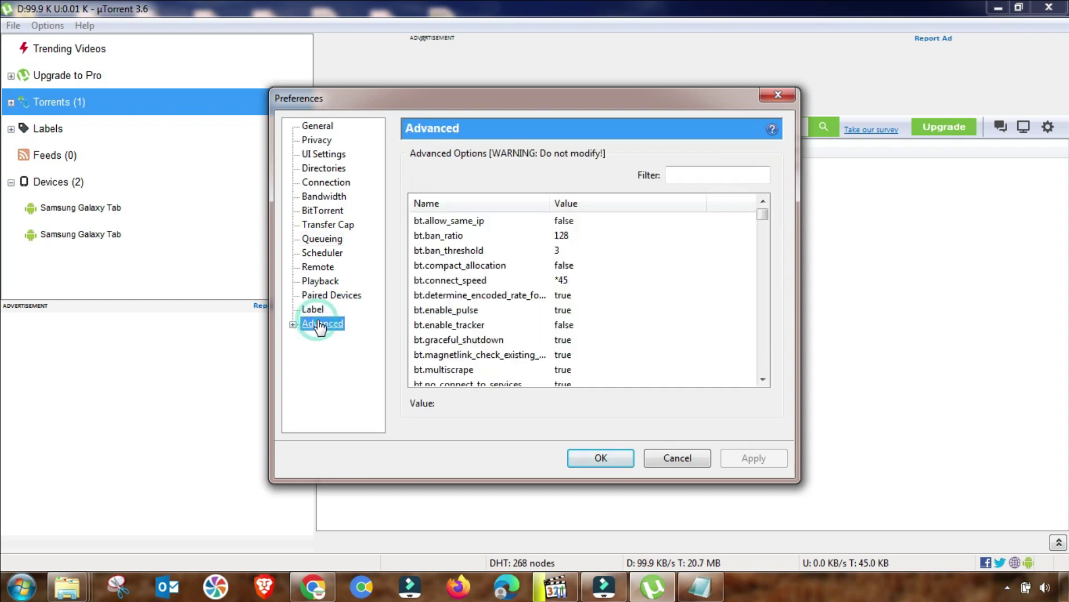
{"action": "left_click", "coordinate": [444, 236]}
{"action": "left_click", "coordinate": [732, 171]}
{"action": "type", "text": "ne"}
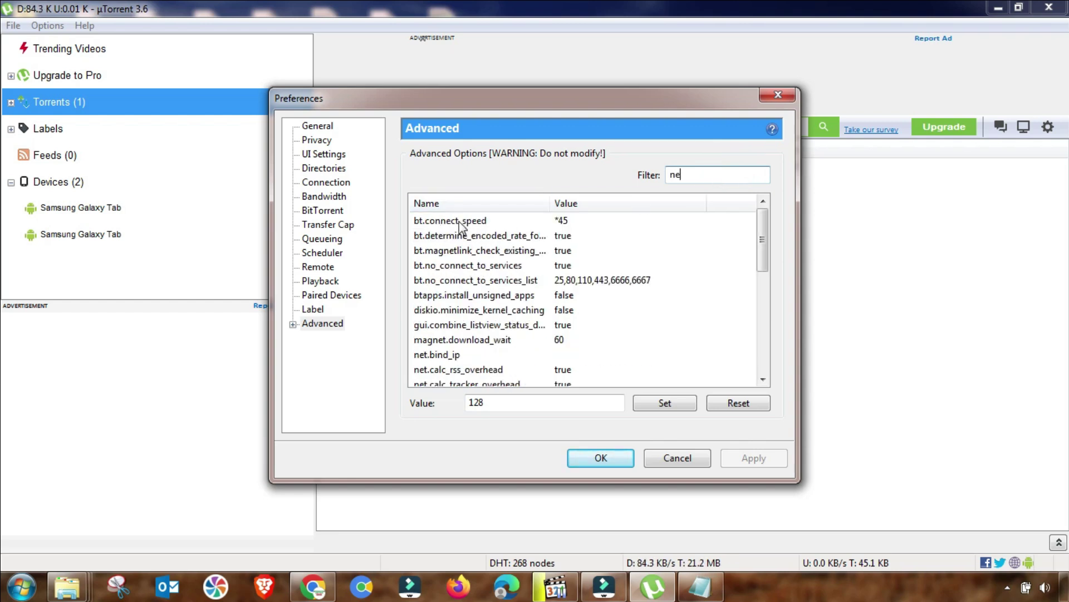
{"action": "left_click", "coordinate": [461, 223]}
{"action": "double_click", "coordinate": [481, 401]}
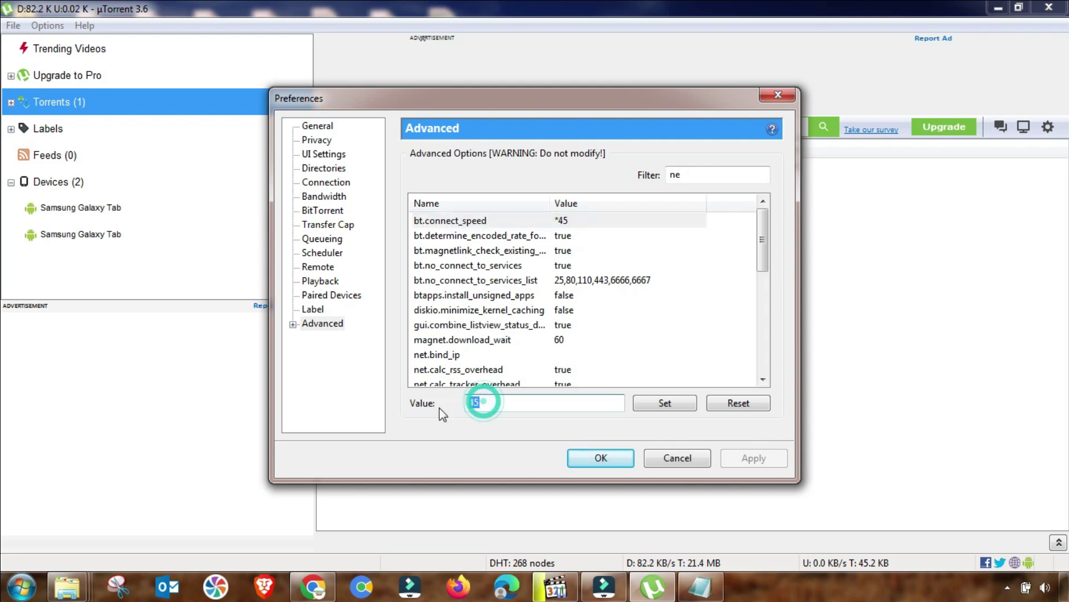
{"action": "type", "text": "80"}
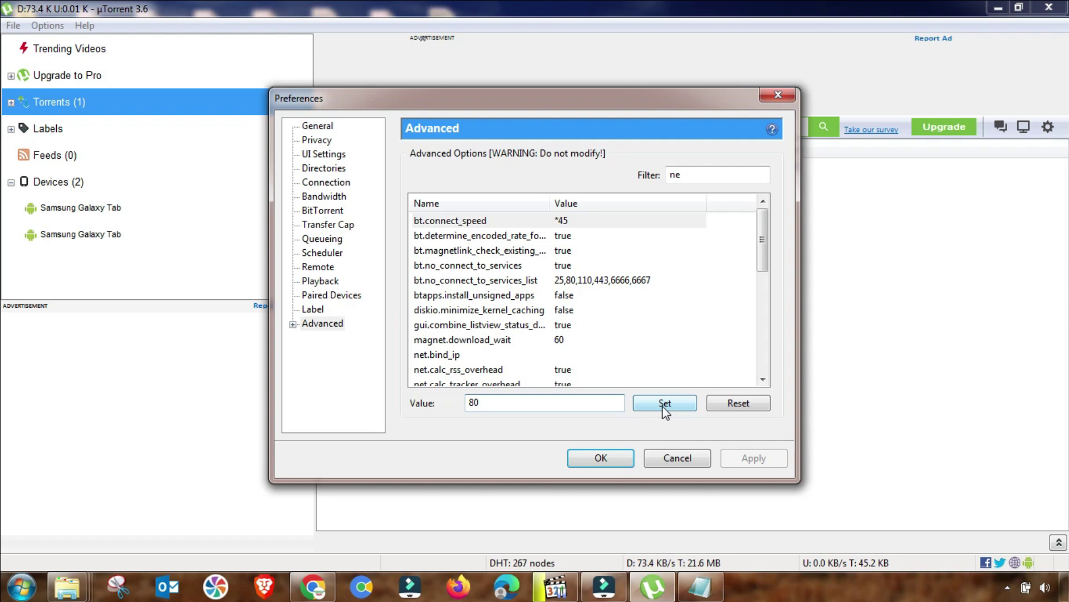
{"action": "left_click", "coordinate": [663, 406]}
{"action": "left_click", "coordinate": [694, 176]}
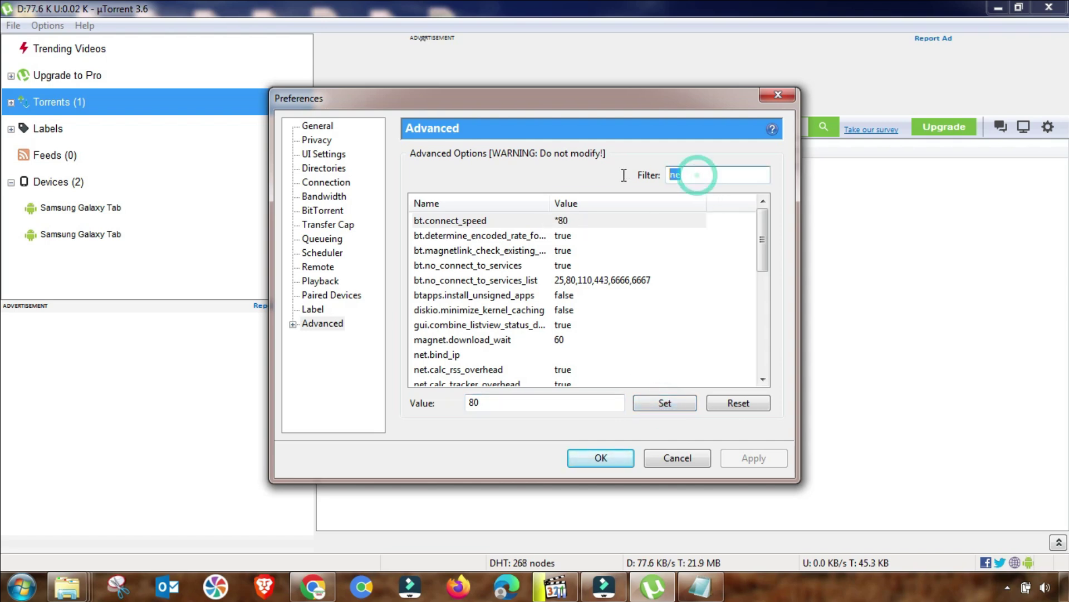
Step: Filter the advanced options by 'net' and change net.max_halfopen from 40 to 100
{"action": "left_click", "coordinate": [694, 175]}
{"action": "key", "text": "BackSpace"}
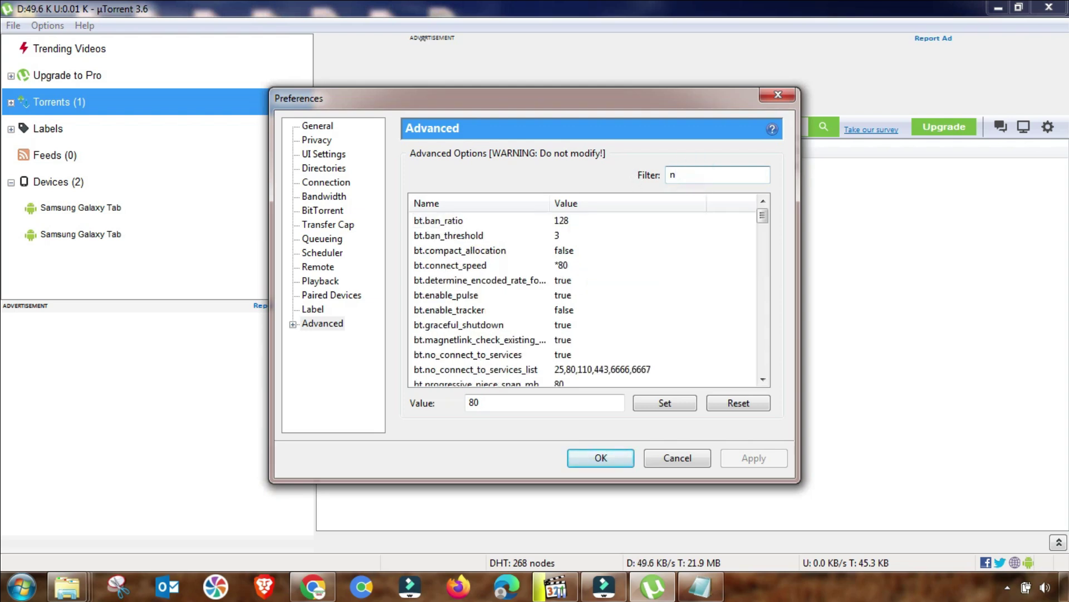
{"action": "type", "text": "et"}
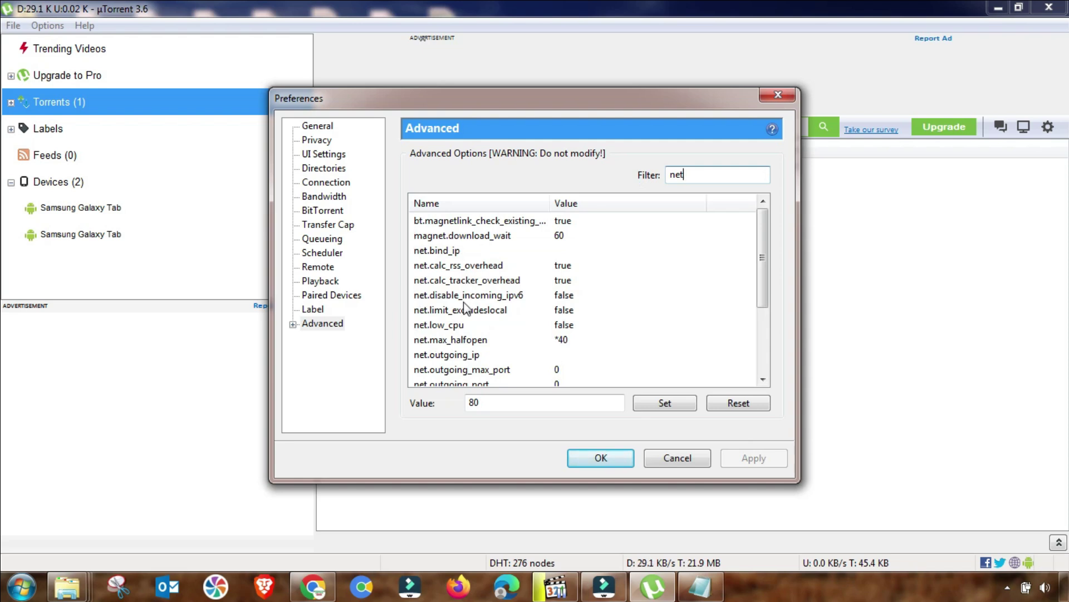
{"action": "left_click", "coordinate": [462, 341]}
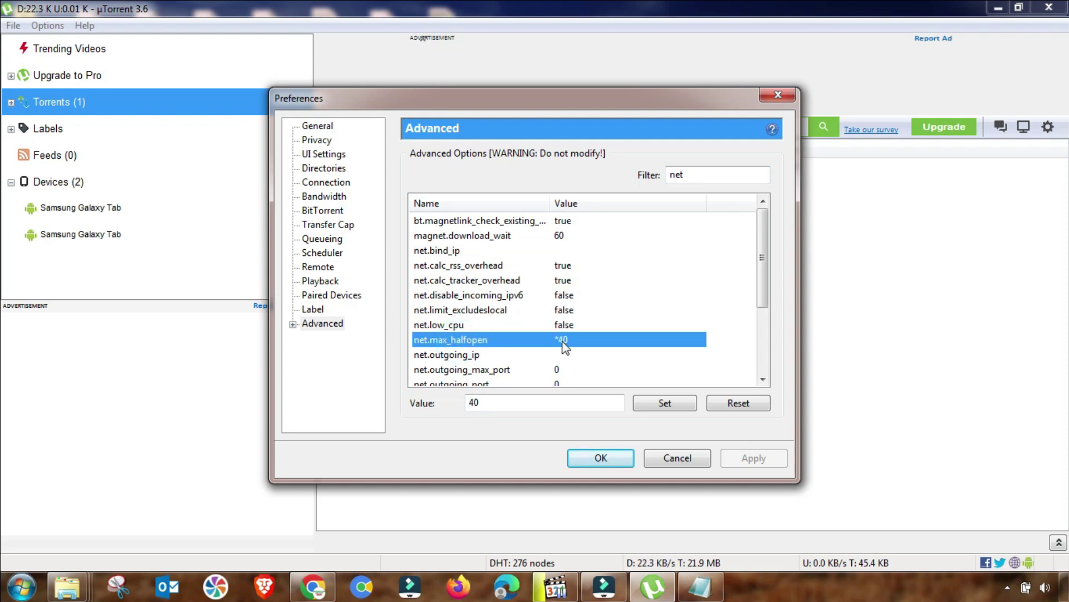
{"action": "left_click_drag", "start_coordinate": [502, 410], "coordinate": [420, 410]}
{"action": "type", "text": "1"}
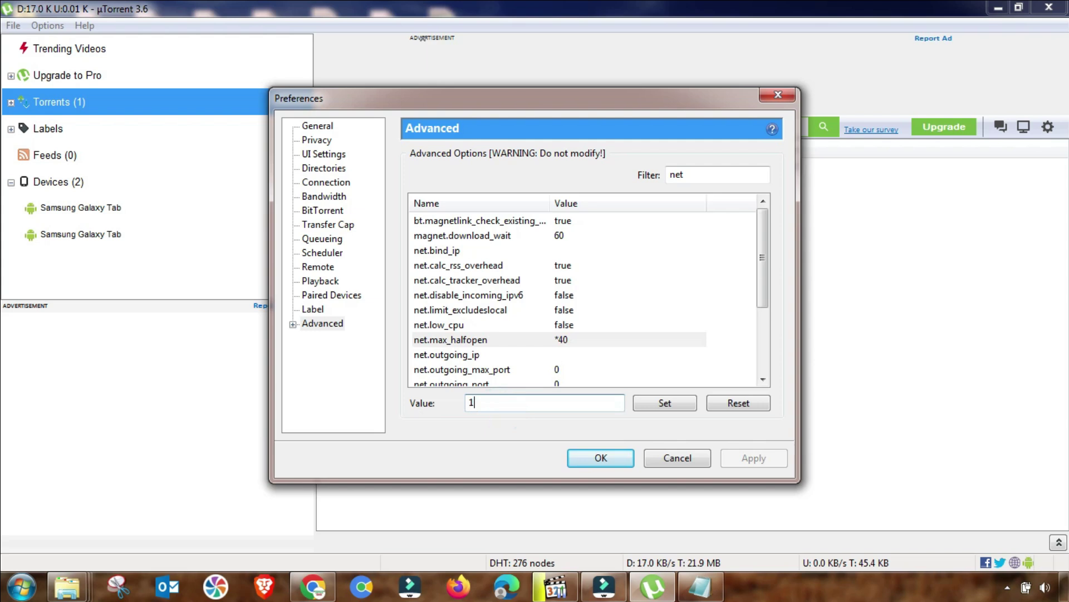
{"action": "type", "text": "00"}
{"action": "left_click", "coordinate": [665, 405]}
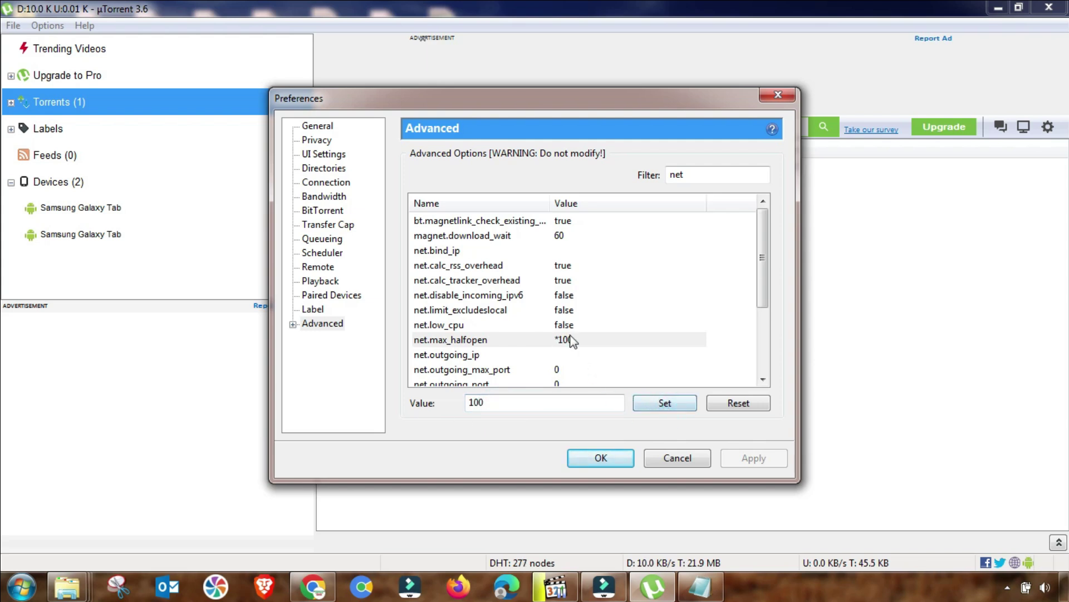
Step: Accept the preferences and give the torrent high bandwidth priority
{"action": "left_click", "coordinate": [612, 457]}
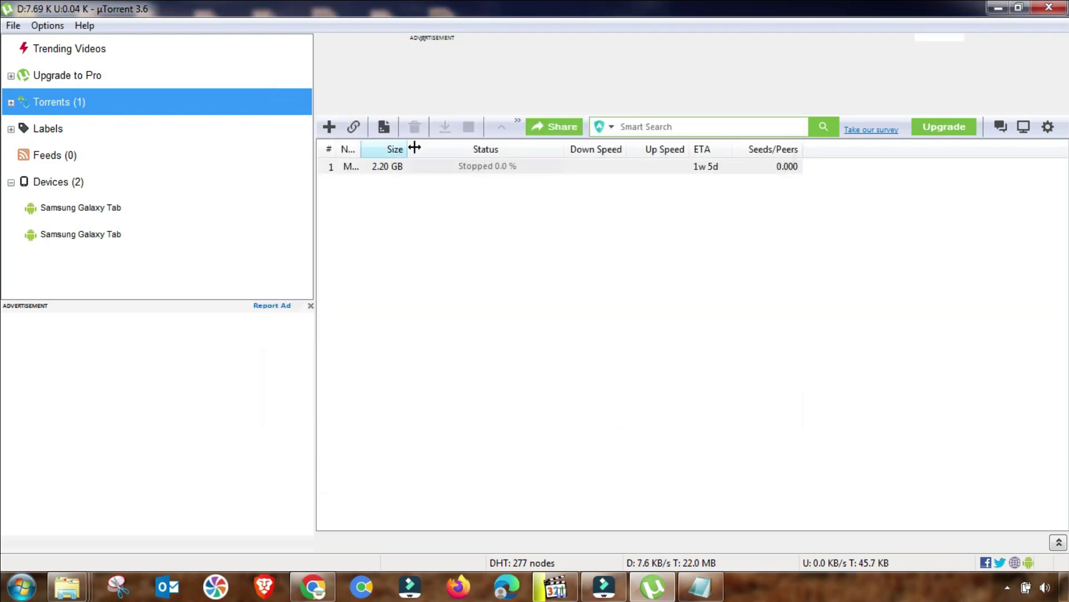
{"action": "right_click", "coordinate": [481, 173]}
{"action": "mouse_move", "coordinate": [552, 432]}
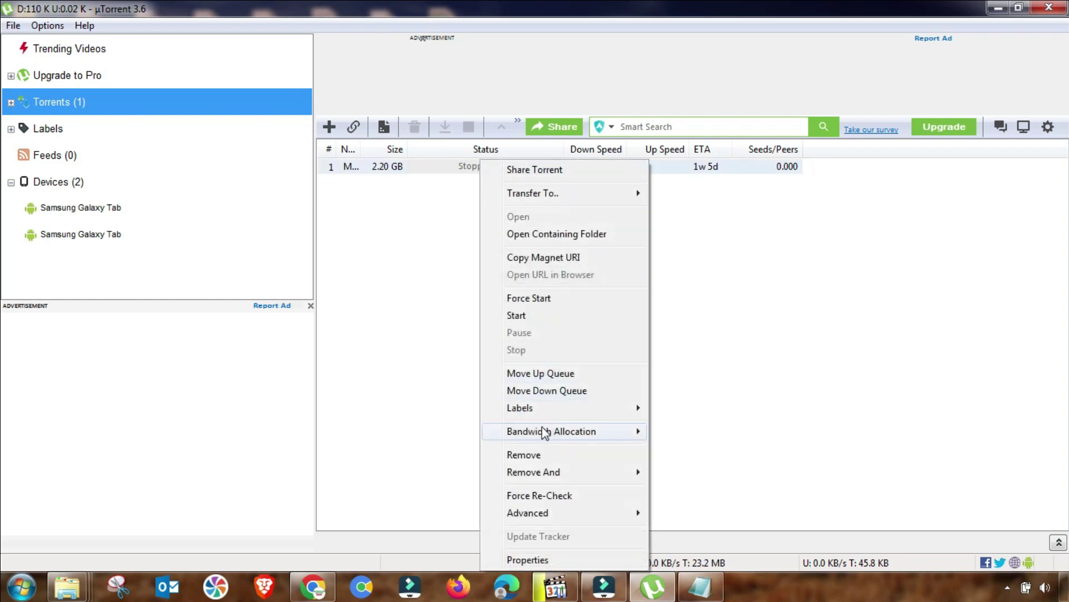
{"action": "left_click", "coordinate": [676, 433]}
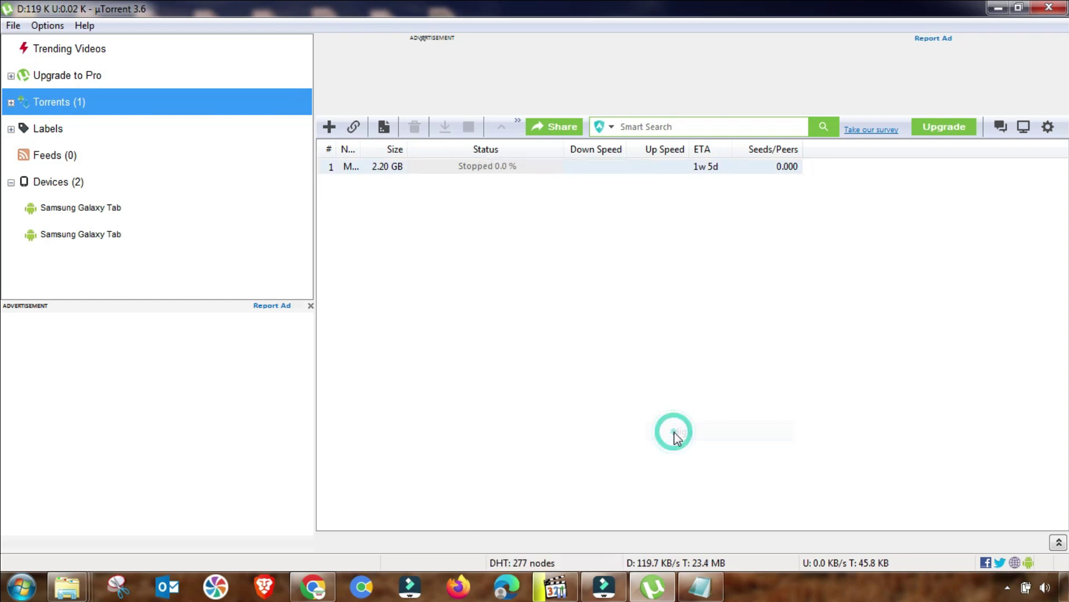
Step: Set the torrent's download limit to unlimited and its upload limit to 15 kB/s
{"action": "right_click", "coordinate": [424, 165]}
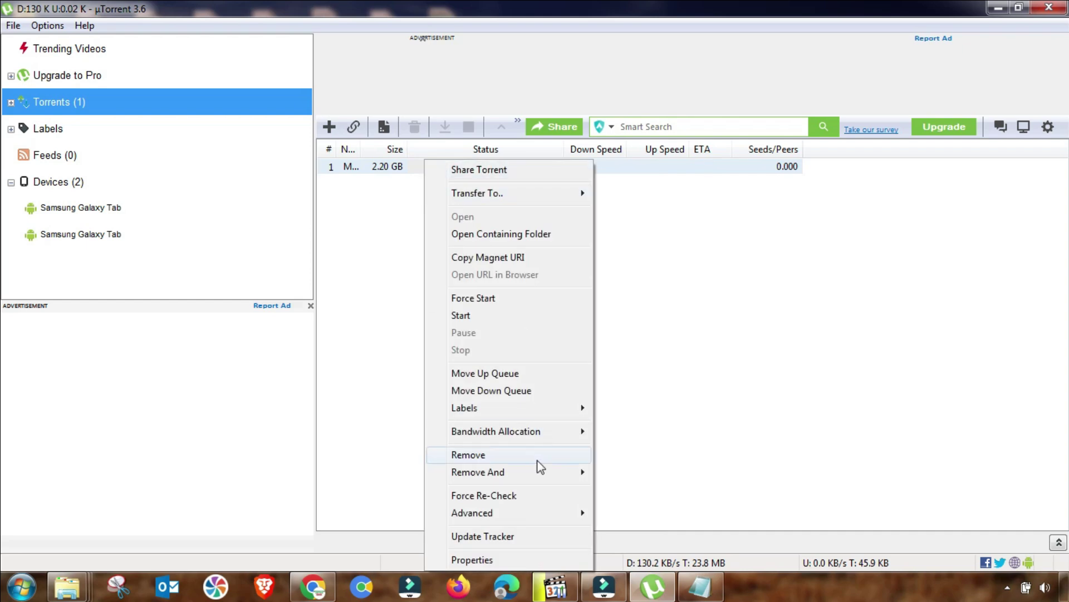
{"action": "mouse_move", "coordinate": [495, 432]}
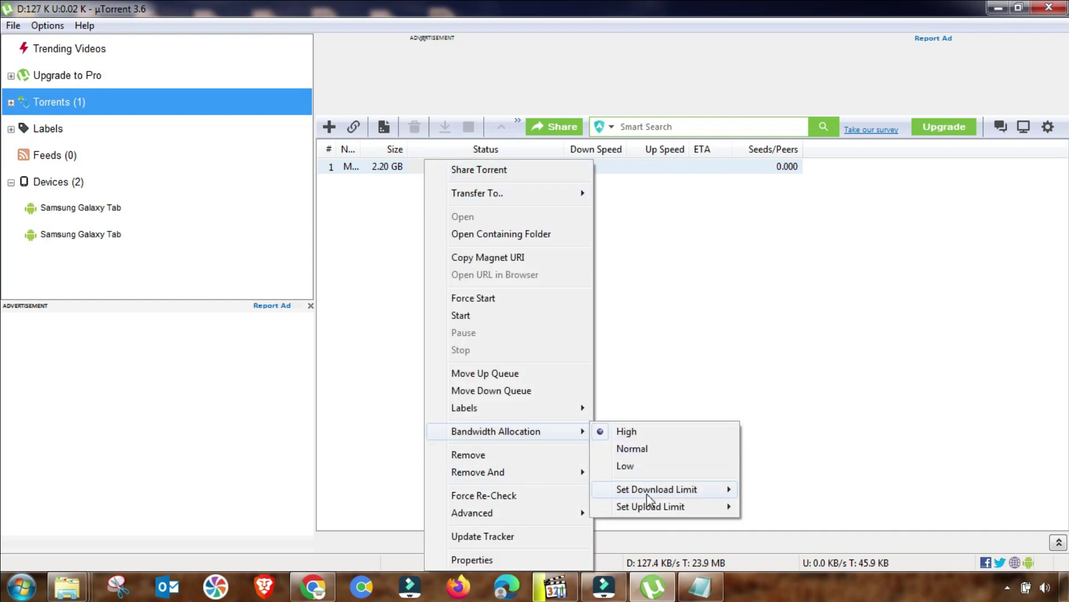
{"action": "mouse_move", "coordinate": [657, 489]}
{"action": "left_click", "coordinate": [766, 173]}
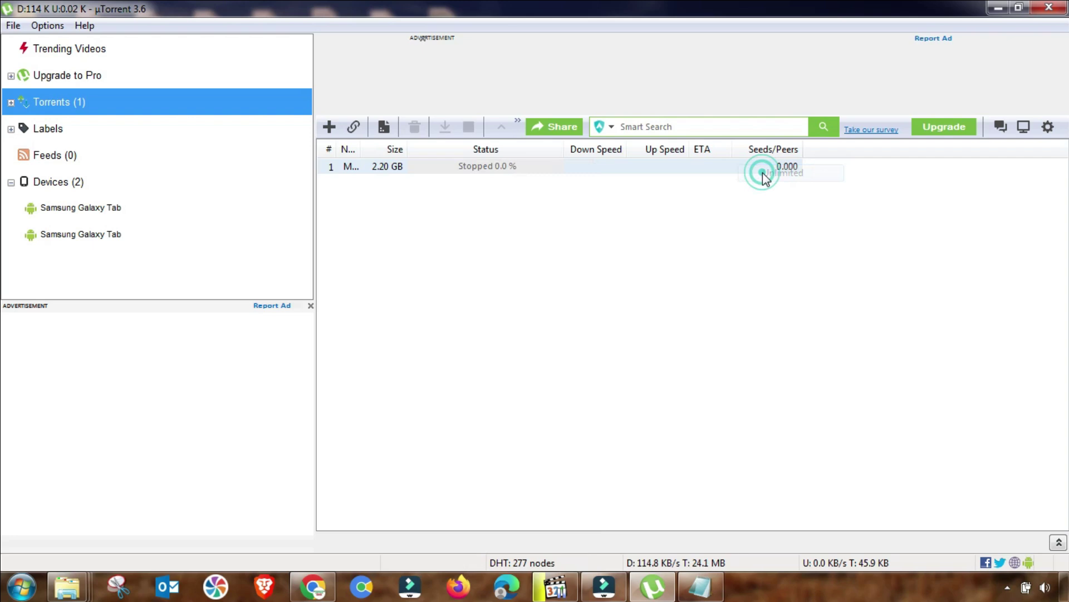
{"action": "right_click", "coordinate": [471, 172]}
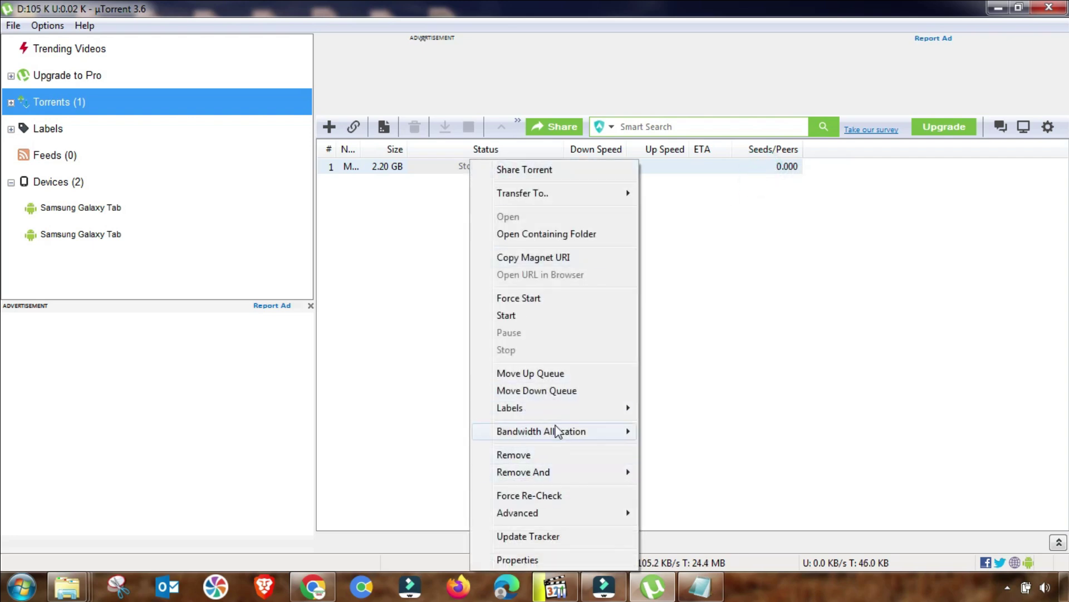
{"action": "mouse_move", "coordinate": [542, 432]}
{"action": "mouse_move", "coordinate": [695, 506]}
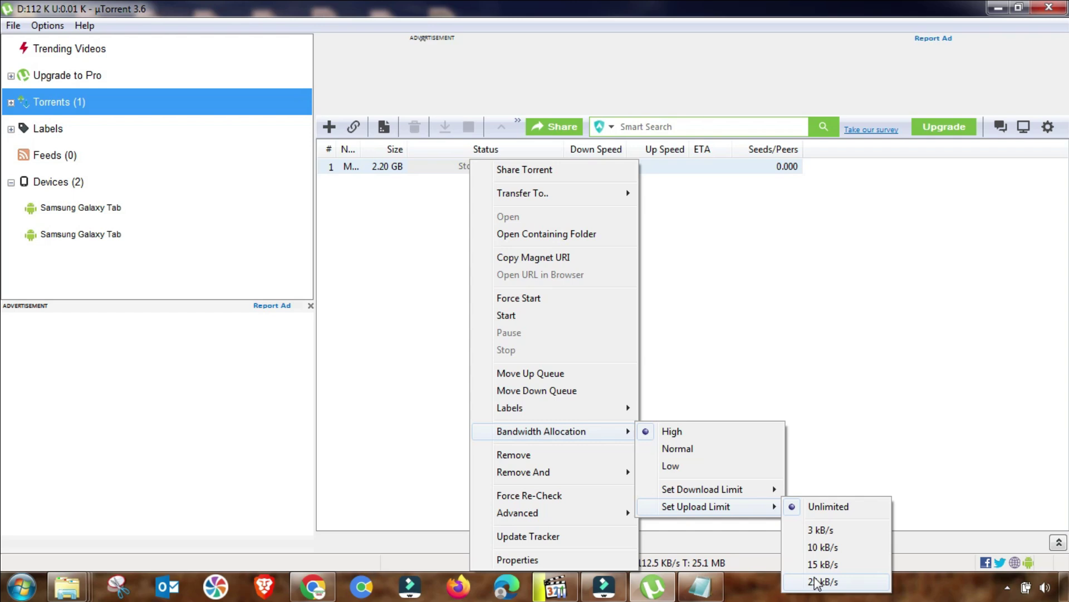
{"action": "left_click", "coordinate": [810, 565]}
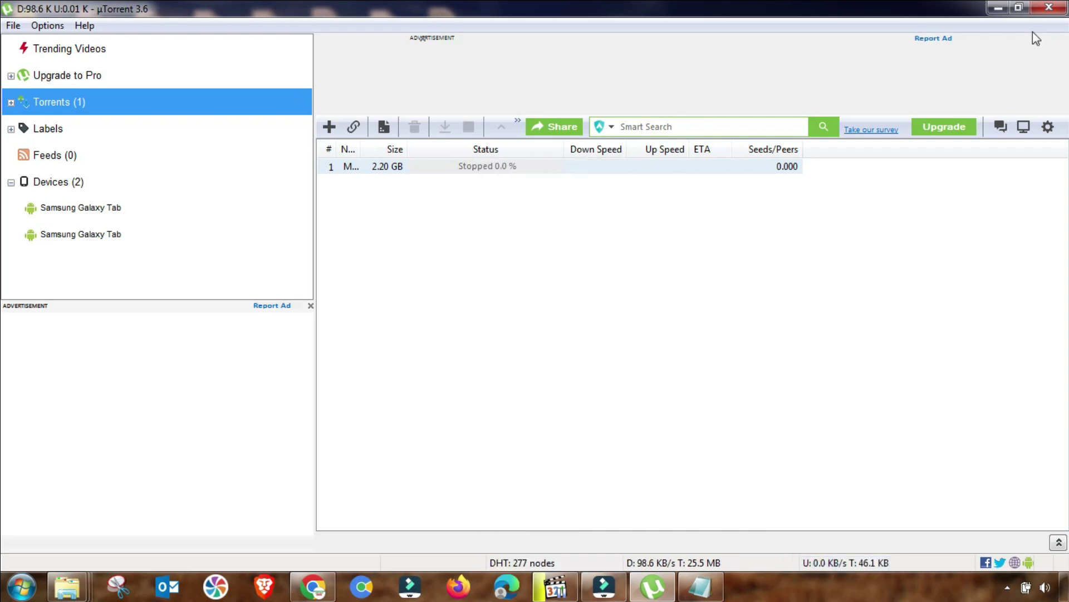
Step: Restore the uTorrent window and place it beside the Notepad tracker notes
{"action": "left_click", "coordinate": [1025, 6]}
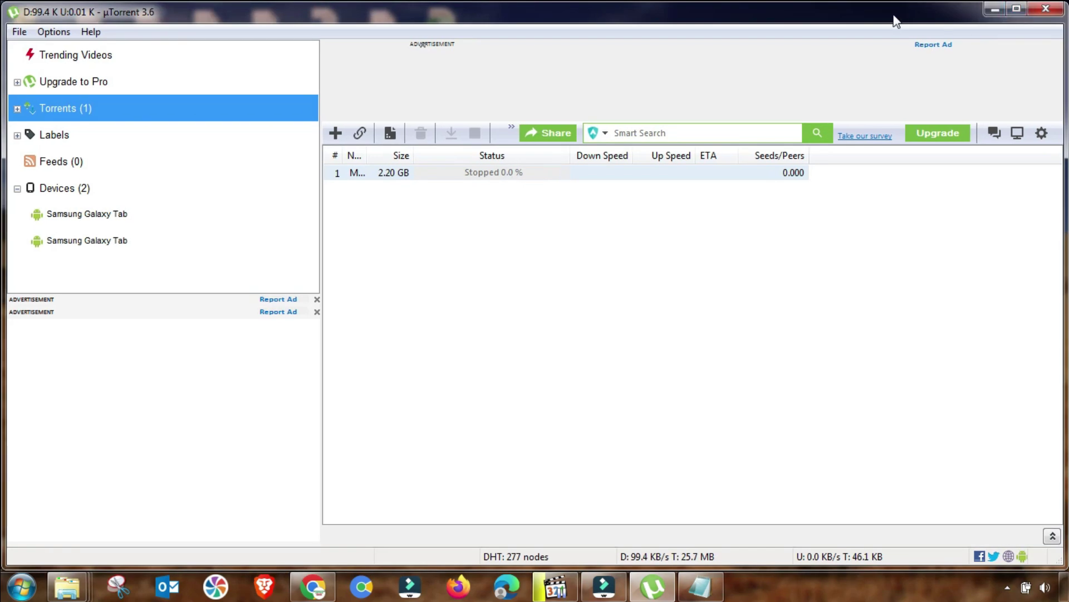
{"action": "left_click", "coordinate": [1017, 11]}
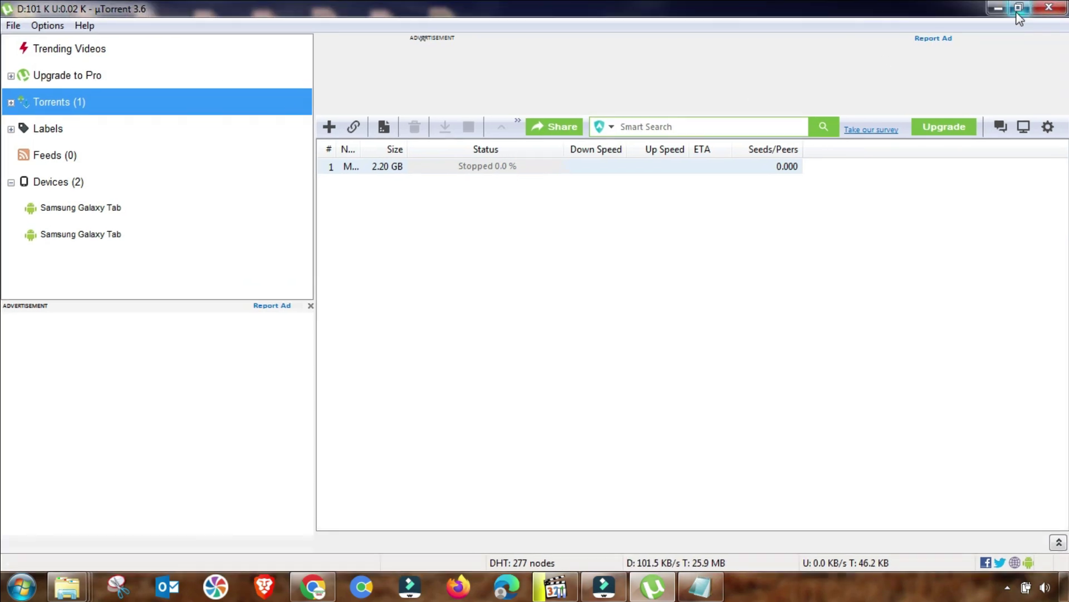
{"action": "double_click", "coordinate": [673, 19]}
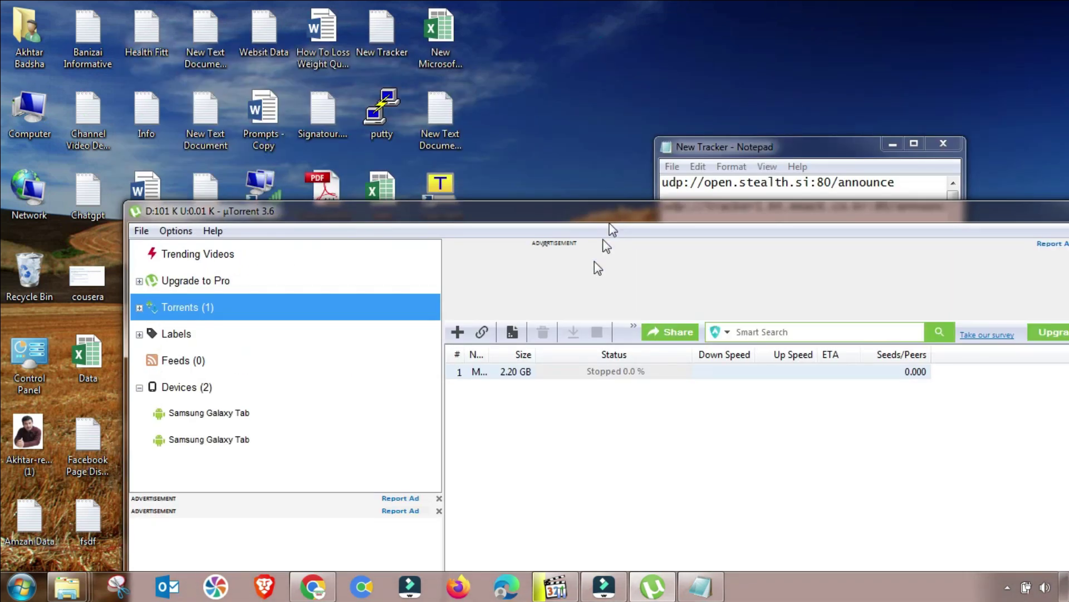
{"action": "left_click_drag", "start_coordinate": [131, 40], "coordinate": [532, 165]}
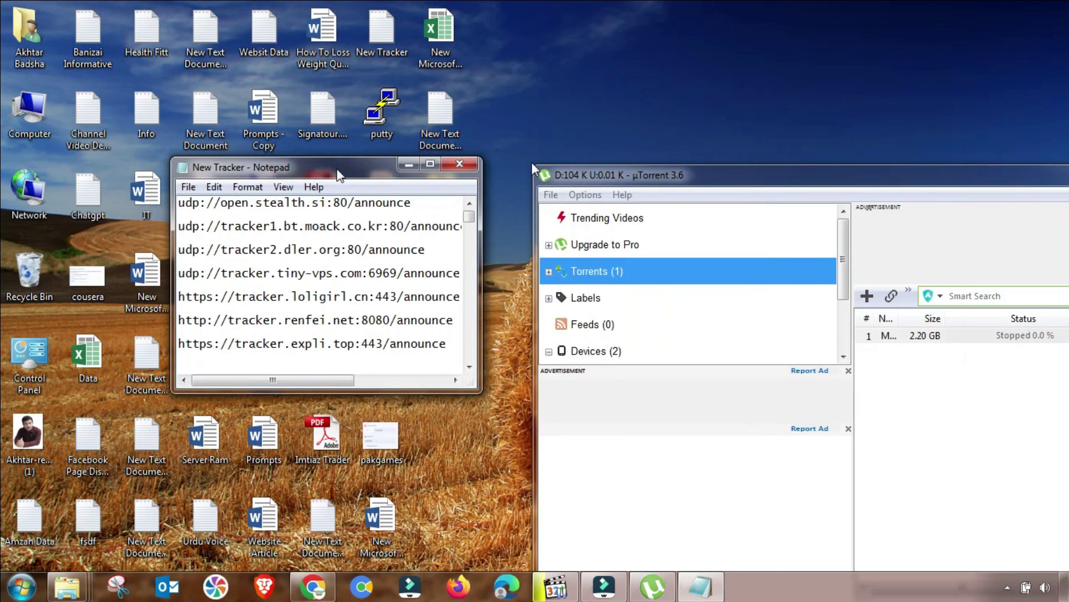
{"action": "left_click_drag", "start_coordinate": [716, 178], "coordinate": [816, 98]}
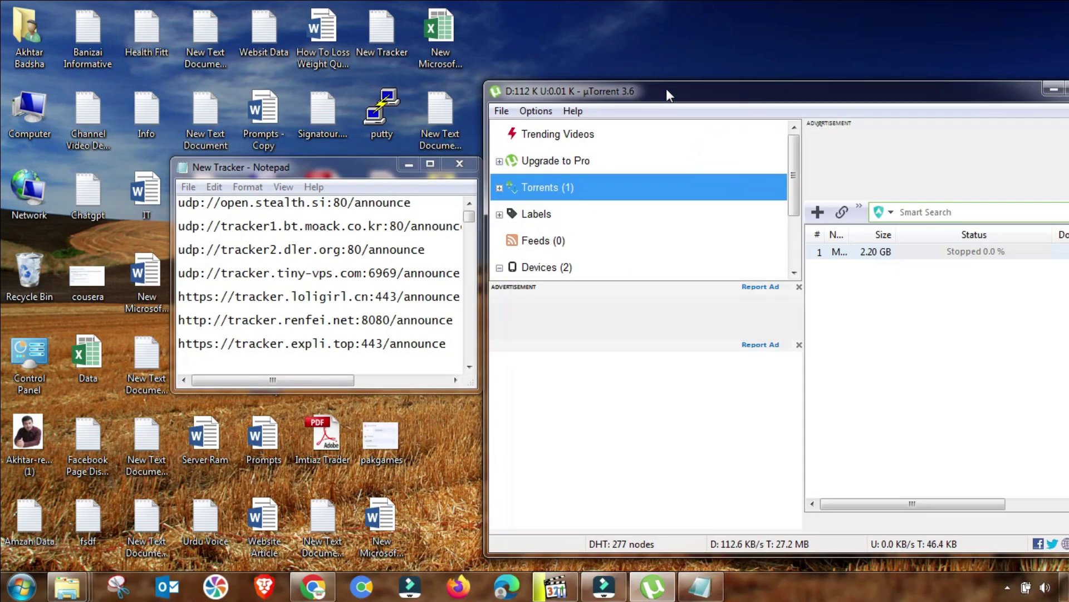
Step: Paste the Notepad tracker URLs over the wss://wstracker.online entry in the torrent's Properties
{"action": "double_click", "coordinate": [924, 253]}
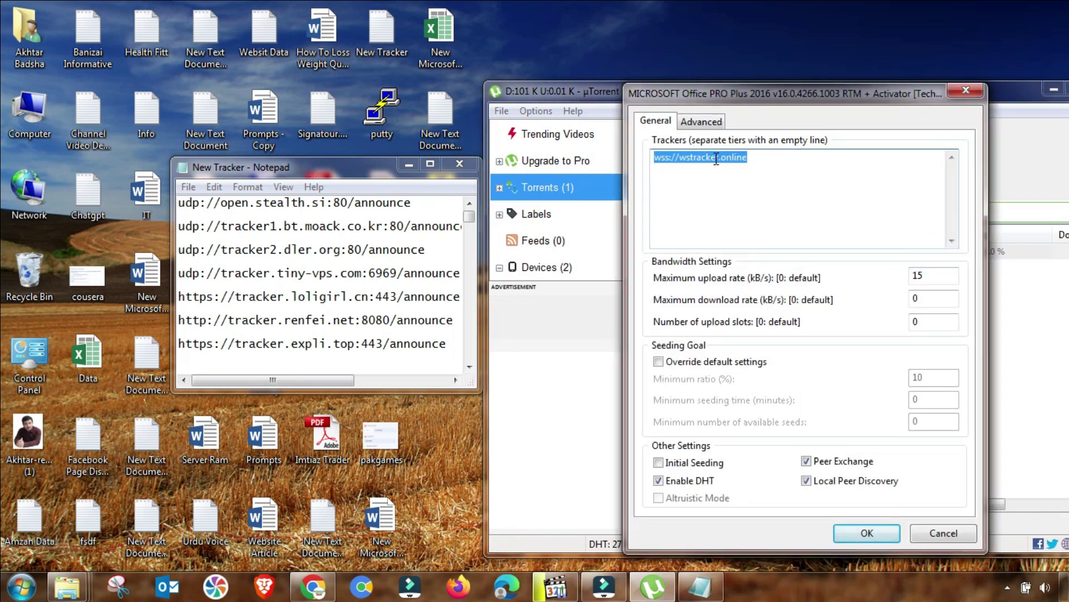
{"action": "left_click", "coordinate": [278, 167]}
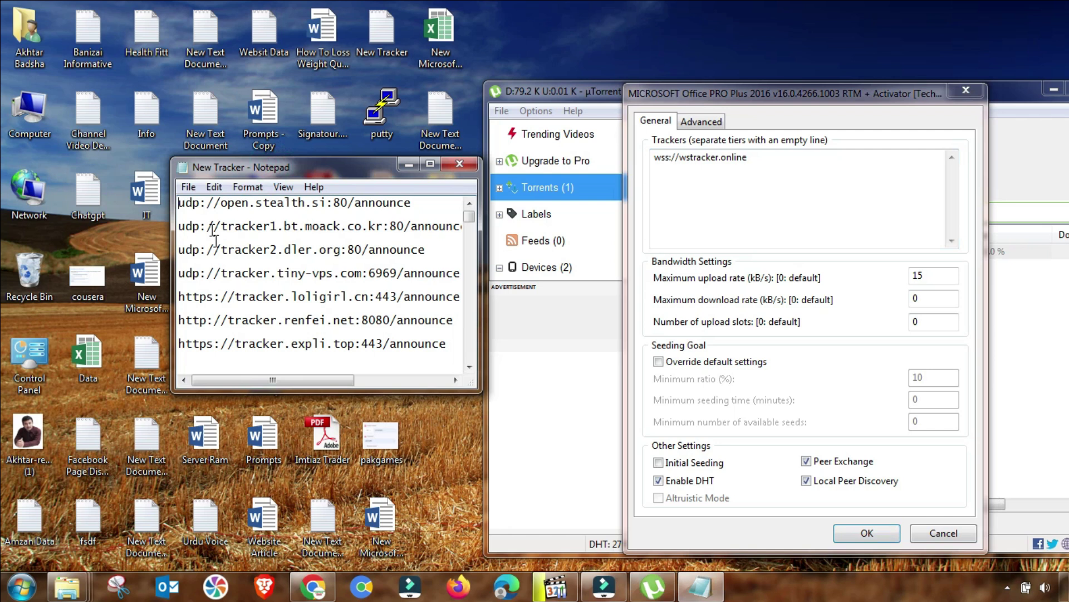
{"action": "scroll", "coordinate": [215, 238], "scroll_direction": "down", "scroll_amount": 2}
{"action": "scroll", "coordinate": [225, 255], "scroll_direction": "down", "scroll_amount": 2}
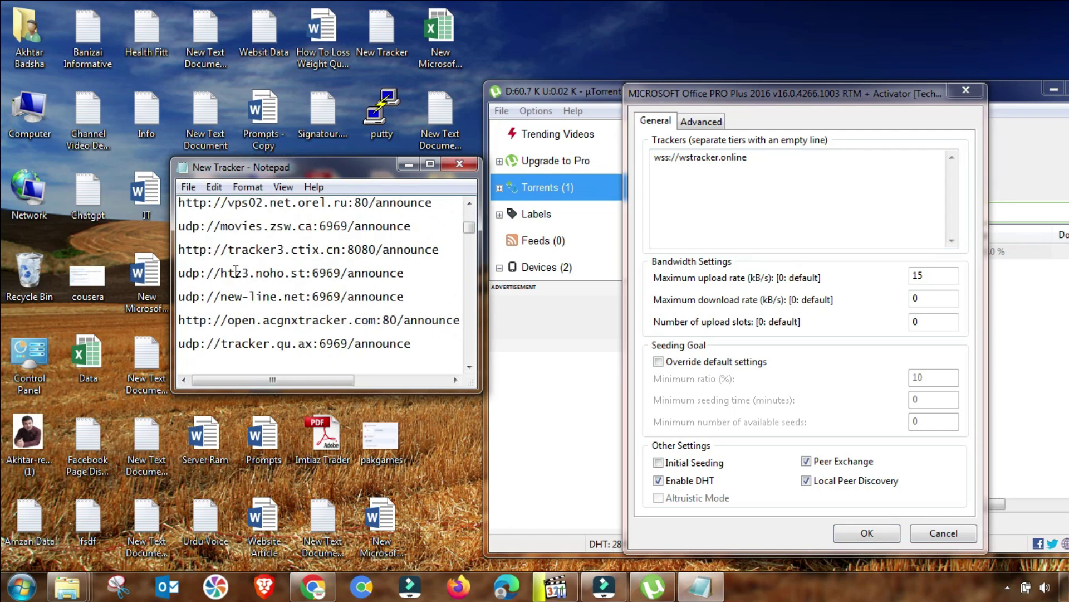
{"action": "left_click", "coordinate": [235, 272]}
{"action": "key", "text": "ctrl+a"}
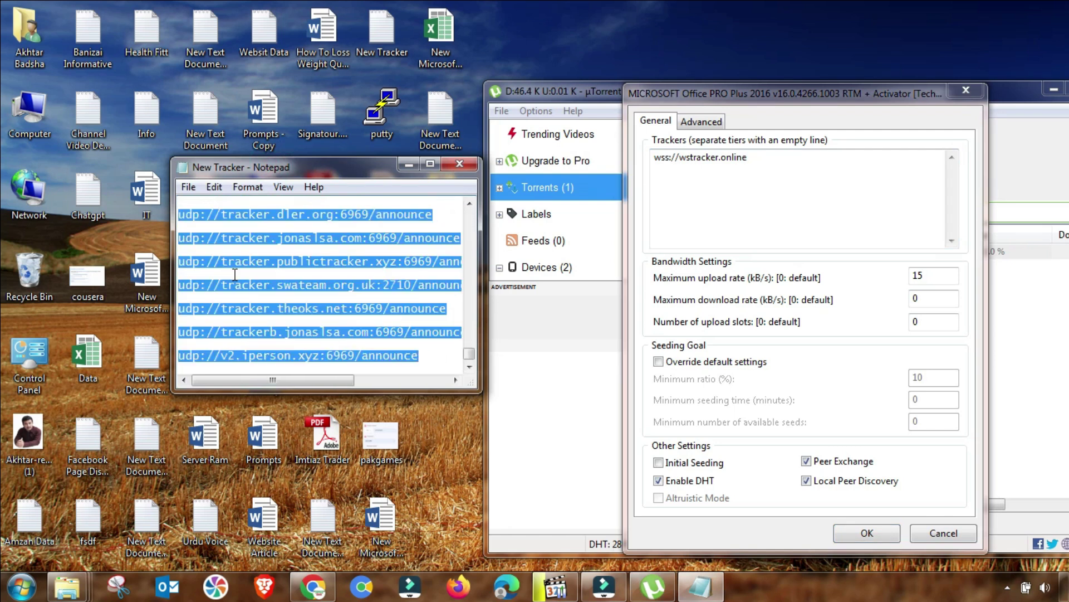
{"action": "left_click", "coordinate": [705, 158]}
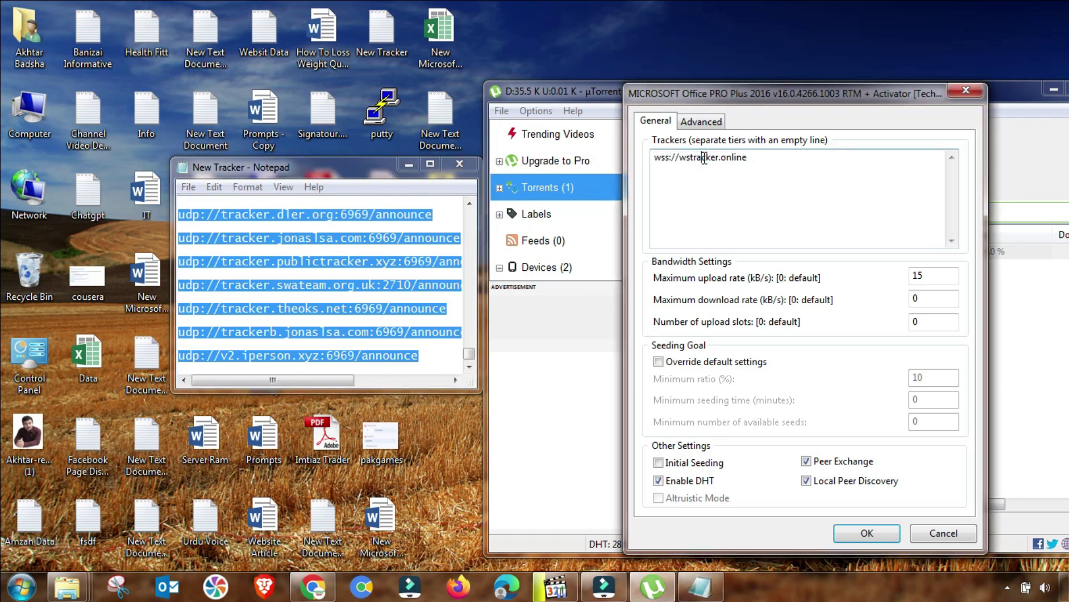
{"action": "key", "text": "ctrl+a"}
{"action": "key", "text": "ctrl+v"}
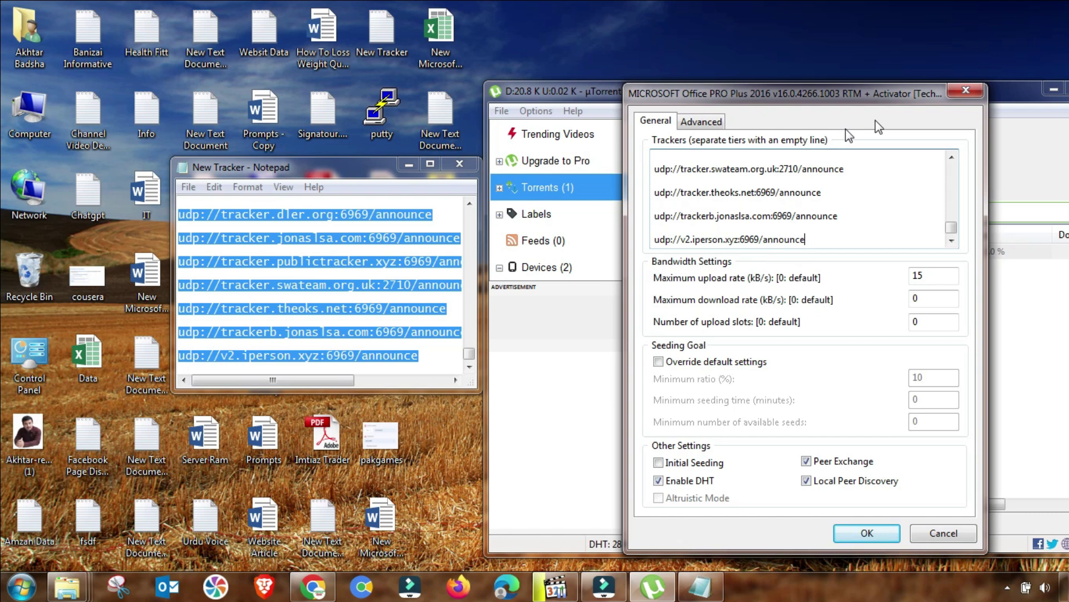
Step: Save the new tracker list, maximize uTorrent and open the torrent's context menu
{"action": "left_click", "coordinate": [867, 539]}
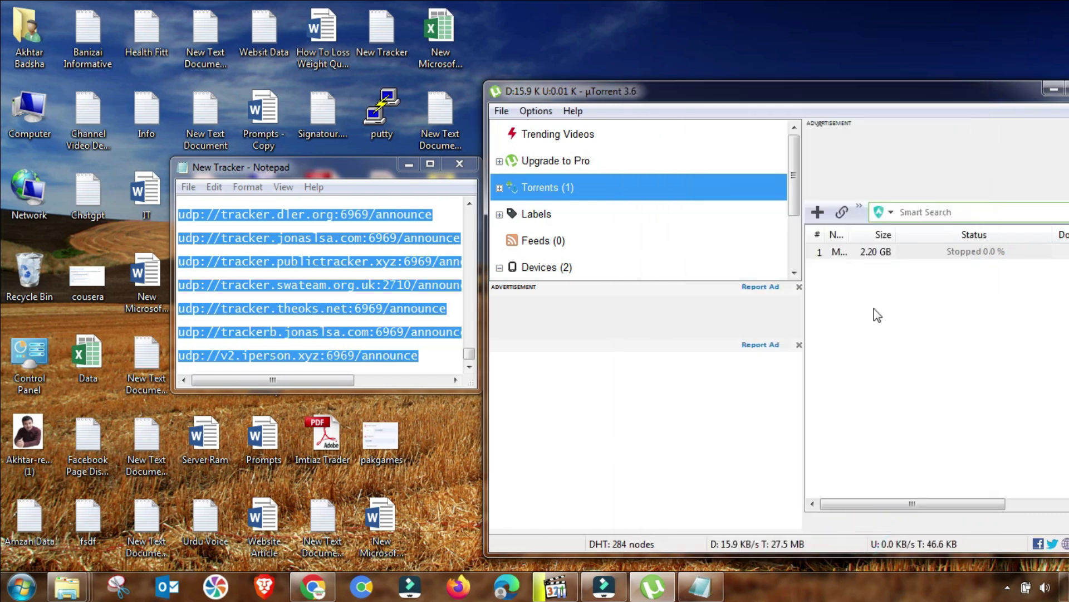
{"action": "left_click_drag", "start_coordinate": [895, 89], "coordinate": [629, 81]}
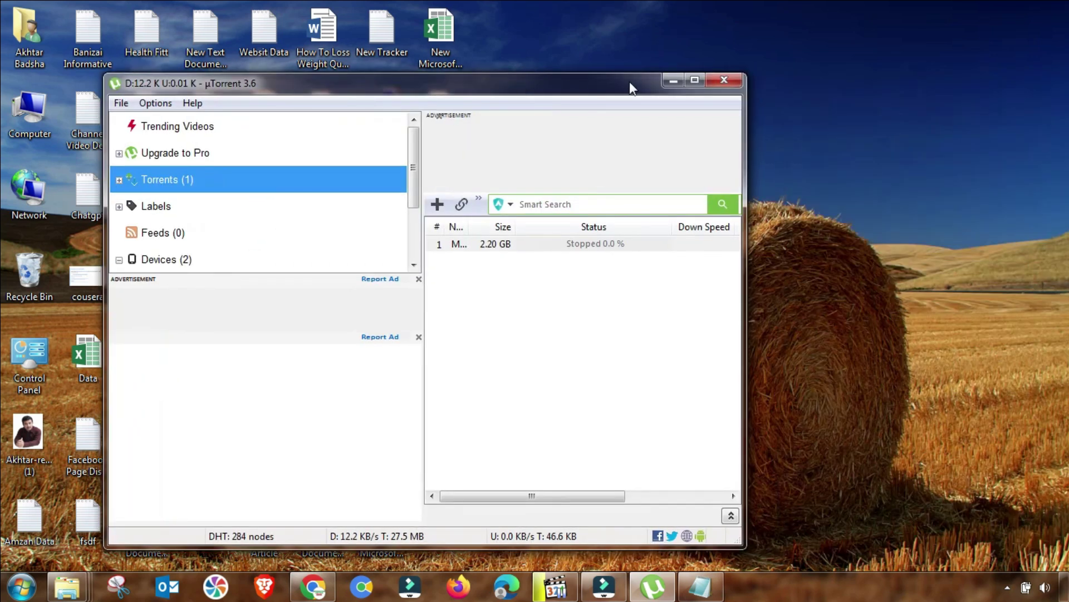
{"action": "left_click", "coordinate": [693, 81]}
{"action": "left_click", "coordinate": [376, 167]}
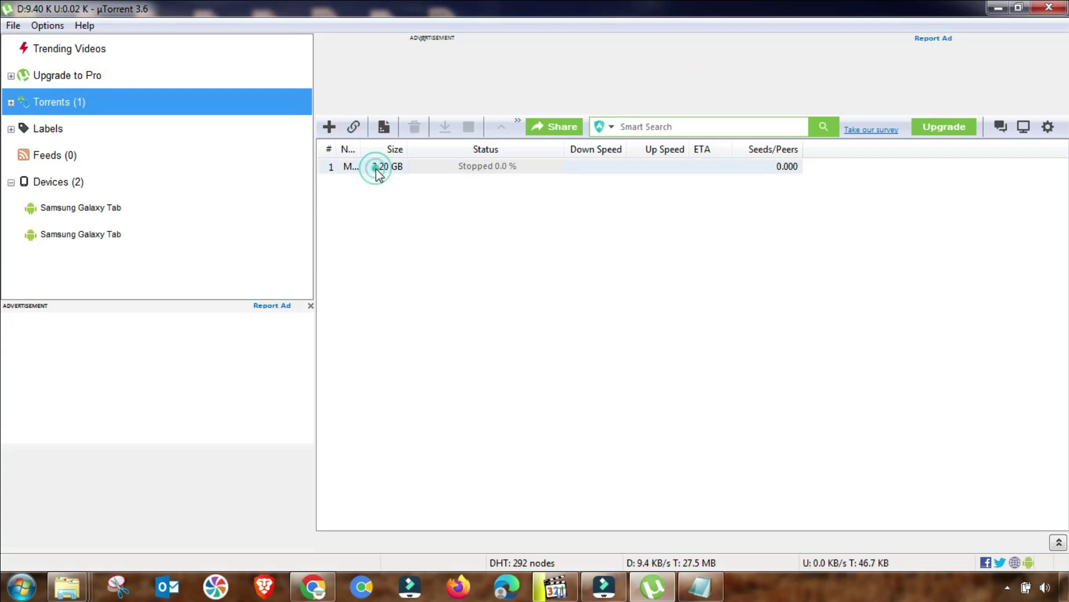
{"action": "right_click", "coordinate": [479, 172]}
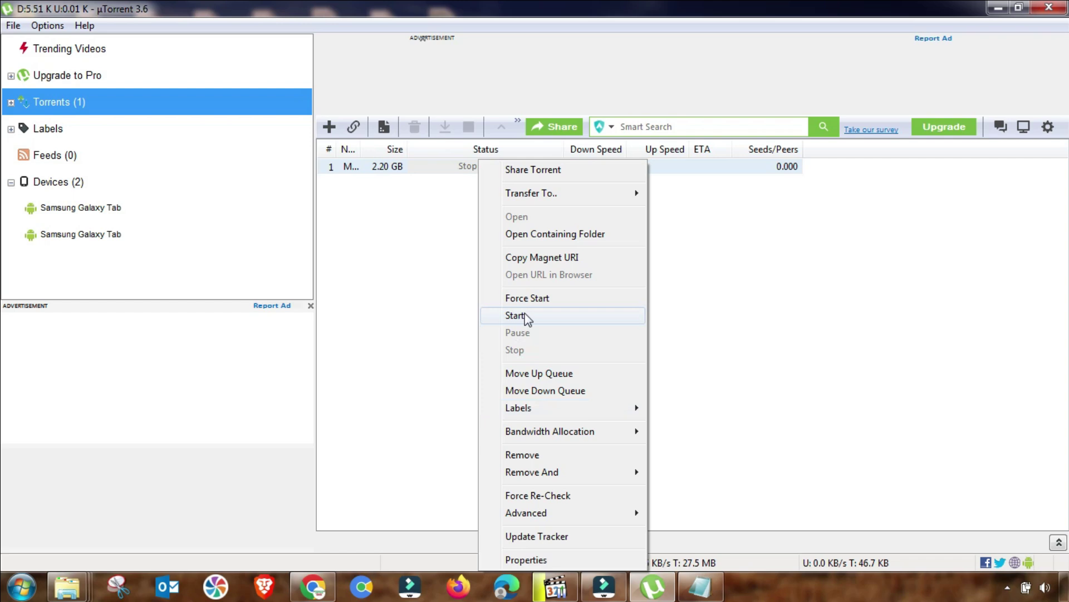
Step: Force Start the torrent from its right-click menu to begin downloading
{"action": "left_click", "coordinate": [522, 299]}
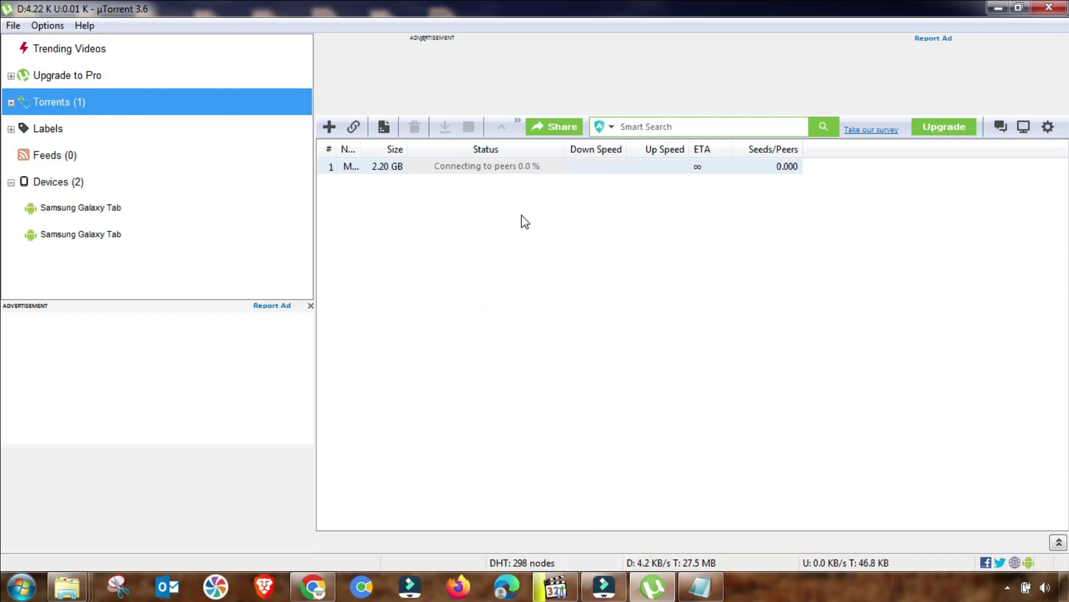